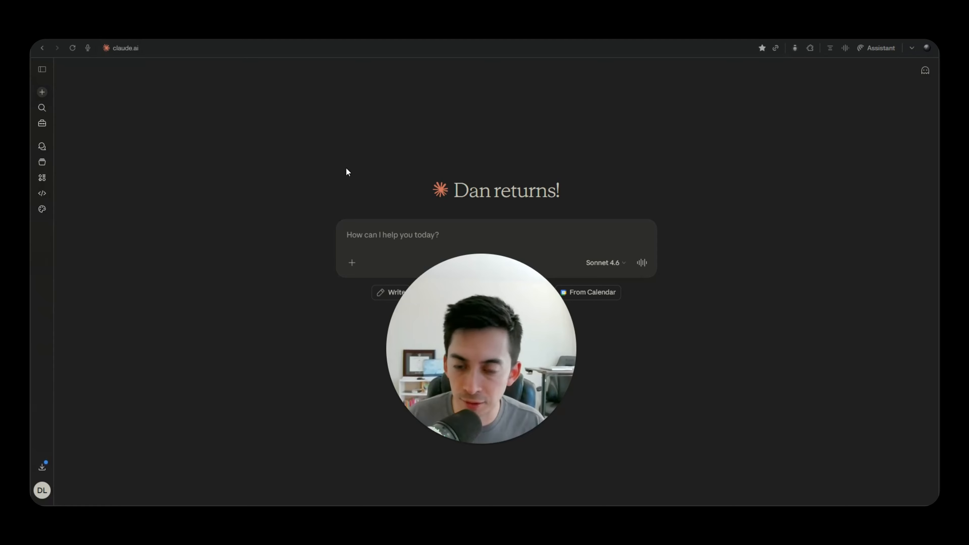
# Open Claude Design and review the setup options for prototype, slide deck, template and other projects
pyautogui.click(42, 211)
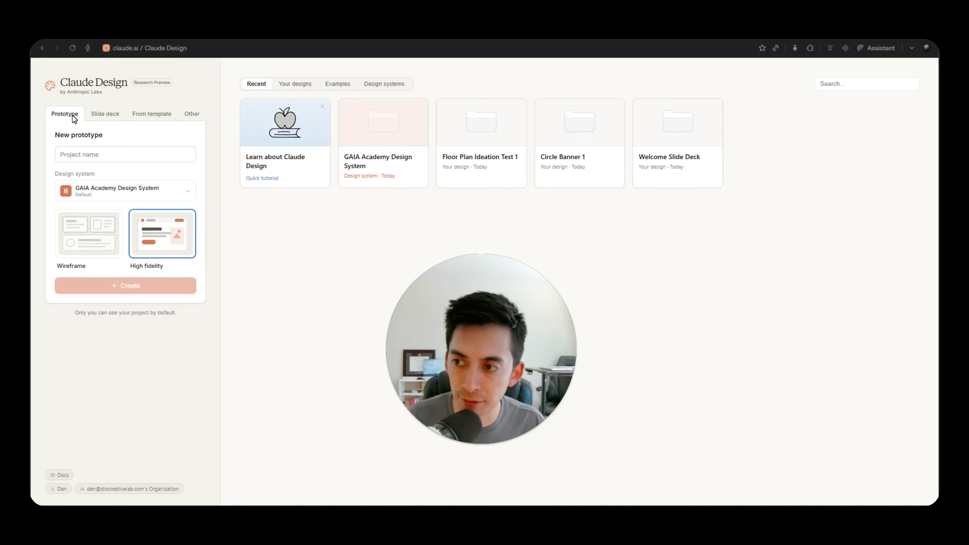
pyautogui.click(103, 117)
pyautogui.click(150, 116)
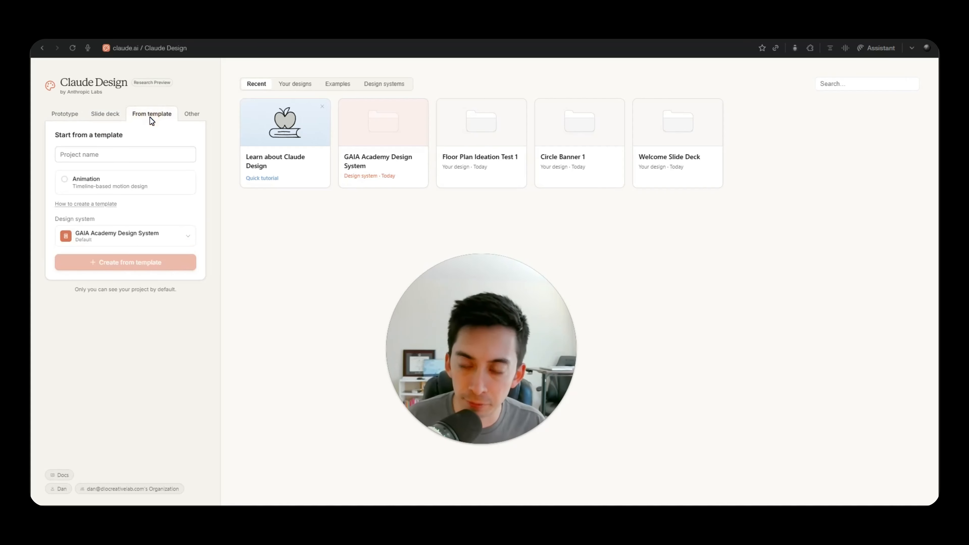
pyautogui.click(190, 117)
pyautogui.click(67, 114)
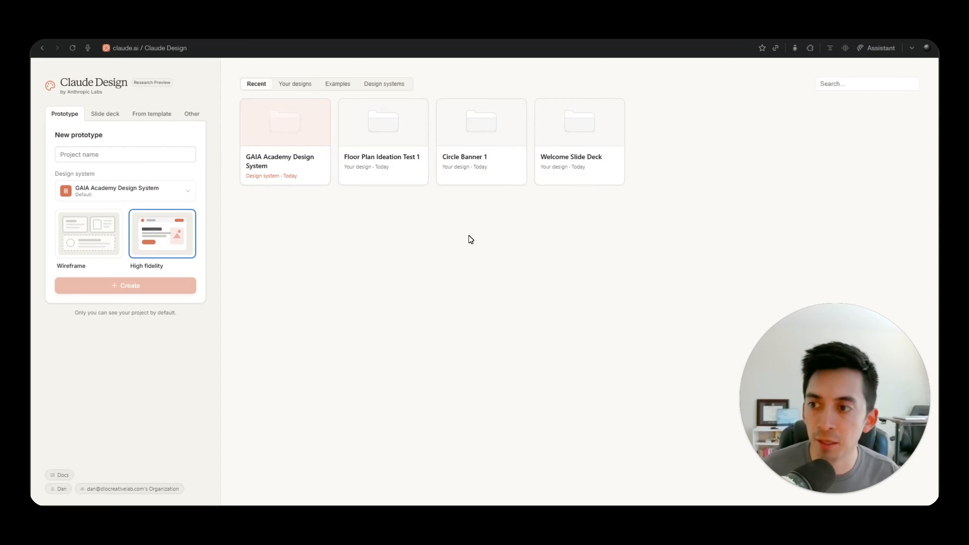
pyautogui.click(104, 113)
pyautogui.click(143, 115)
pyautogui.click(181, 116)
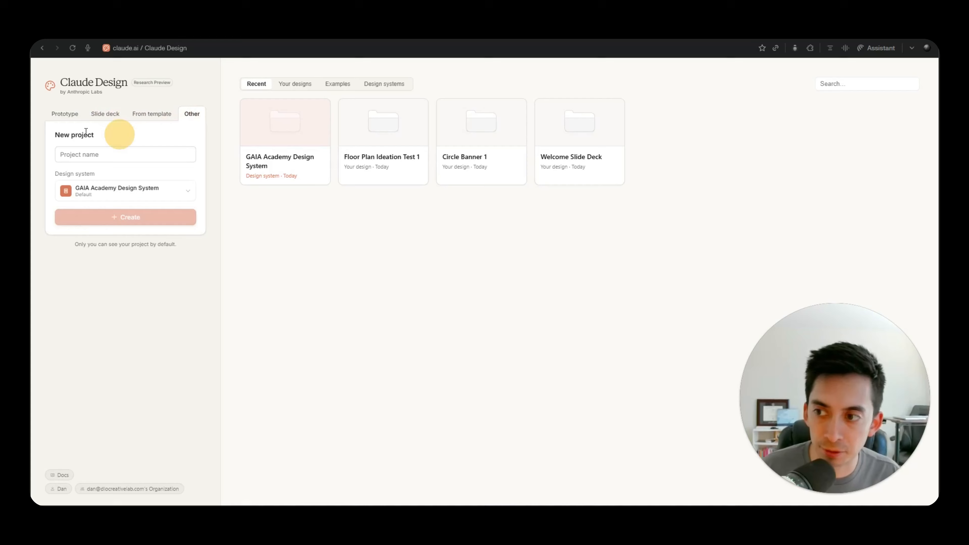
pyautogui.click(64, 115)
# Look through the saved designs and the example gallery as far as the Shader wallpapers prompt
pyautogui.click(280, 89)
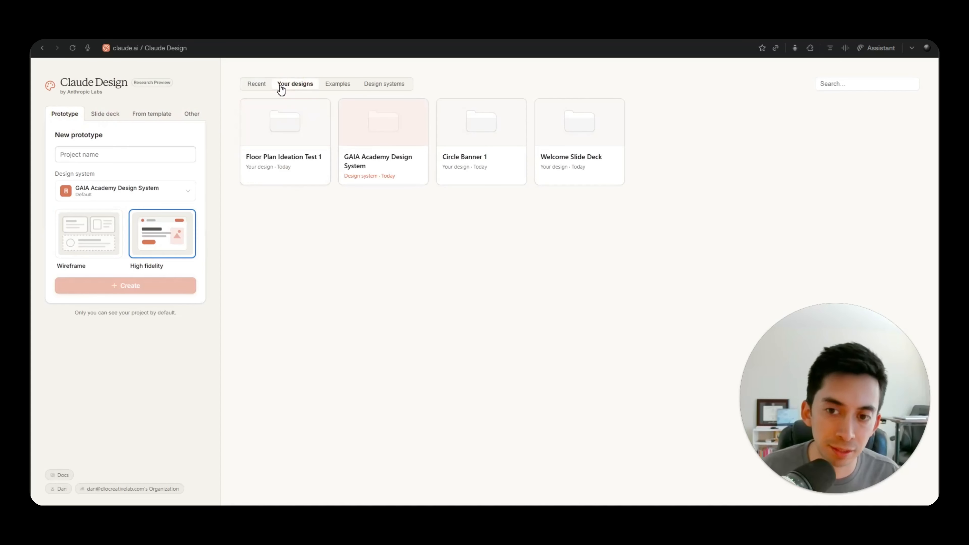
pyautogui.click(338, 84)
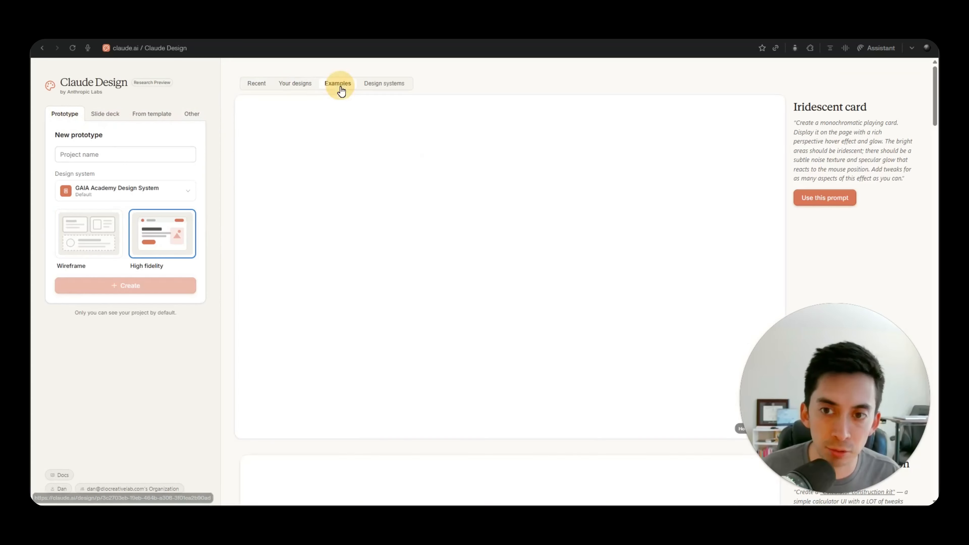
pyautogui.moveTo(528, 150)
pyautogui.scroll(-2, 583, 157)
pyautogui.scroll(2, 580, 157)
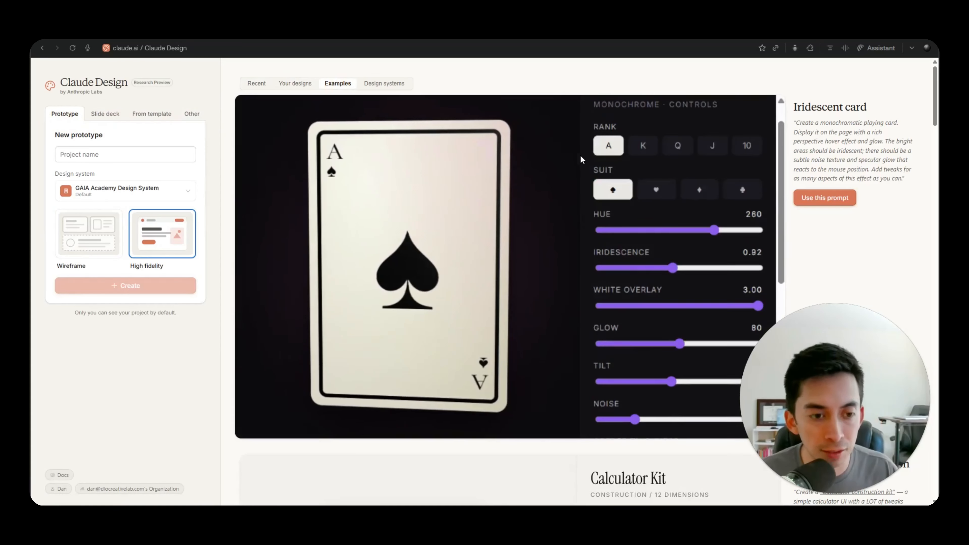
pyautogui.scroll(-15, 549, 393)
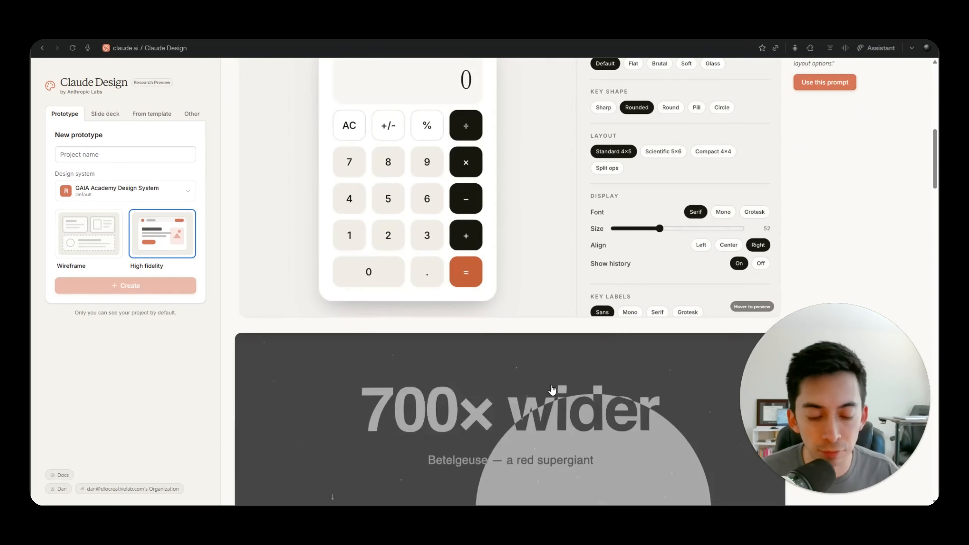
pyautogui.scroll(-10, 552, 390)
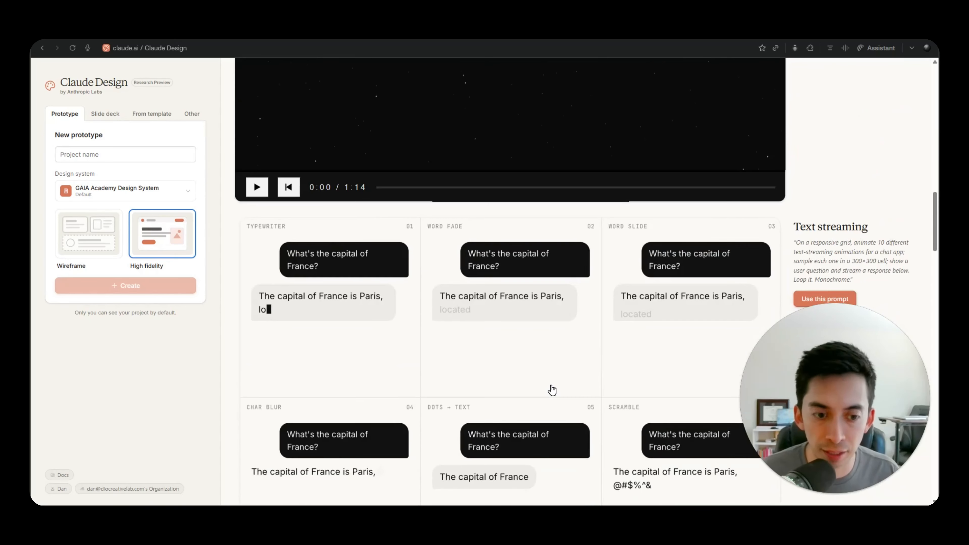
pyautogui.scroll(-10, 551, 390)
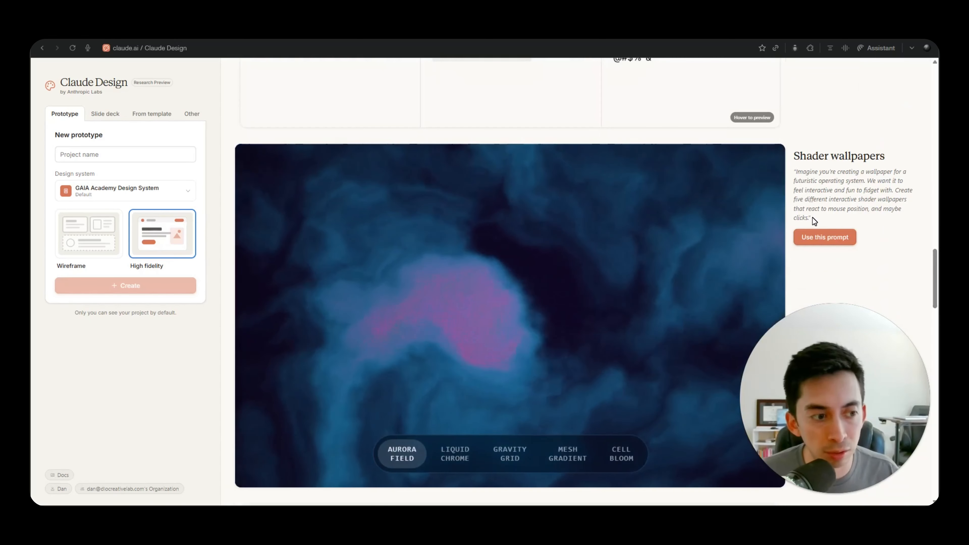
pyautogui.moveTo(807, 217); pyautogui.dragTo(791, 162)
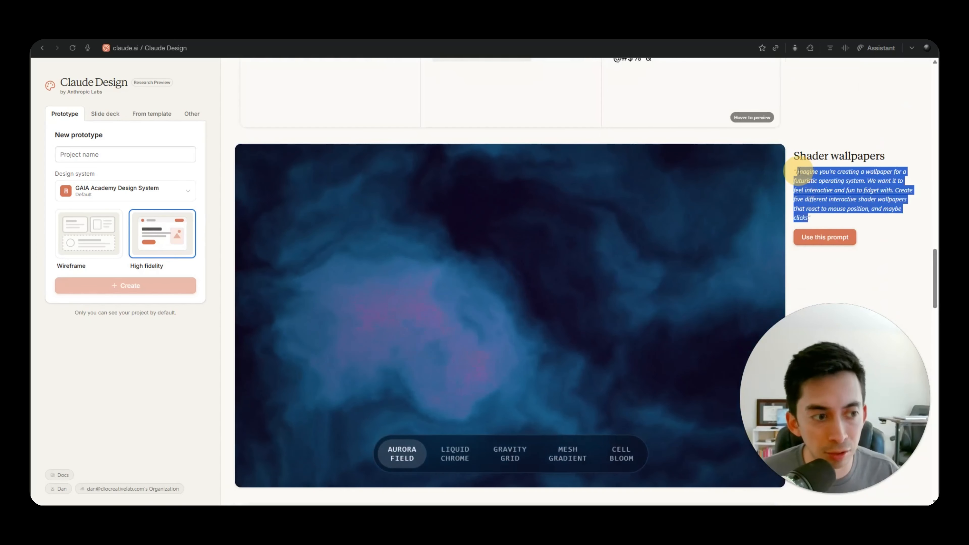
pyautogui.click(806, 124)
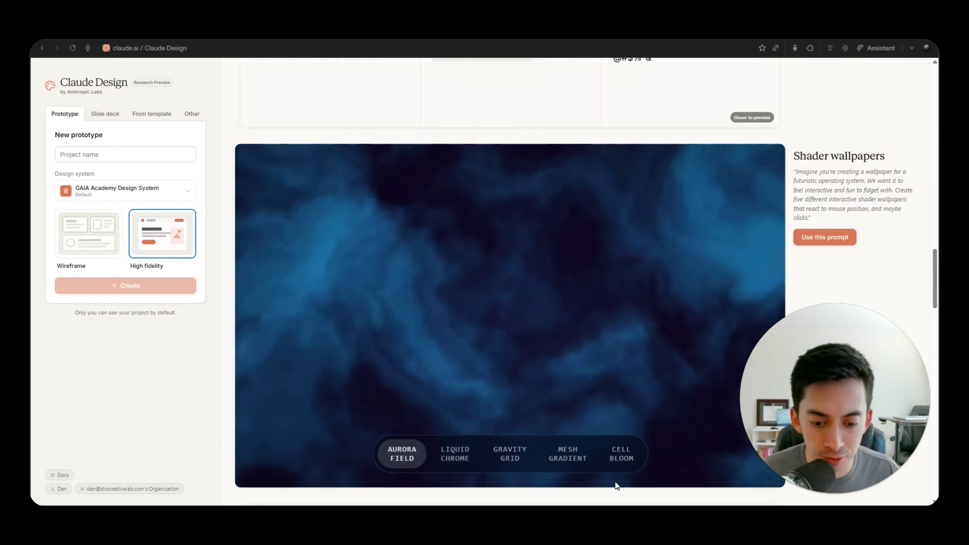
# Look through the remaining examples from Organic loaders onward and open the organization's design systems list
pyautogui.scroll(-5, 778, 146)
pyautogui.scroll(-3, 778, 145)
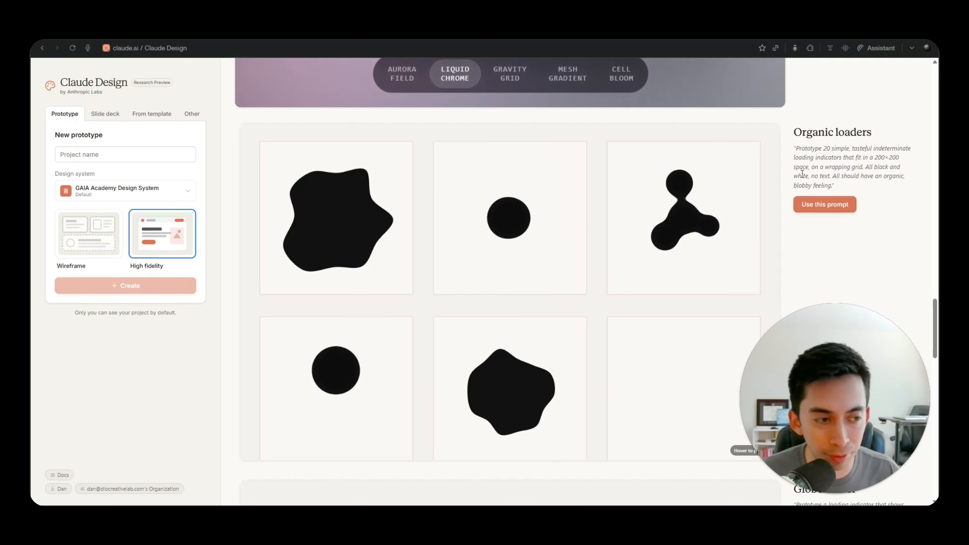
pyautogui.scroll(-15, 759, 185)
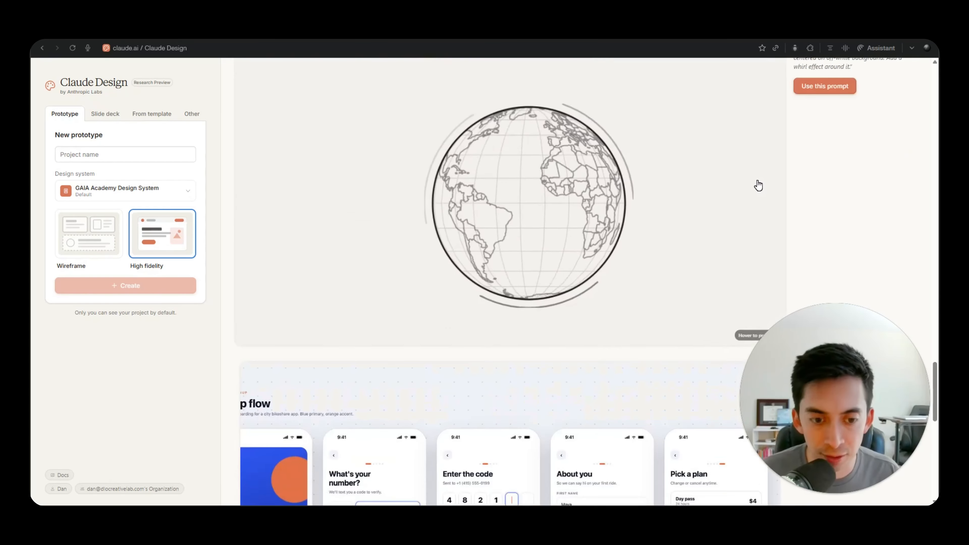
pyautogui.scroll(-15, 770, 166)
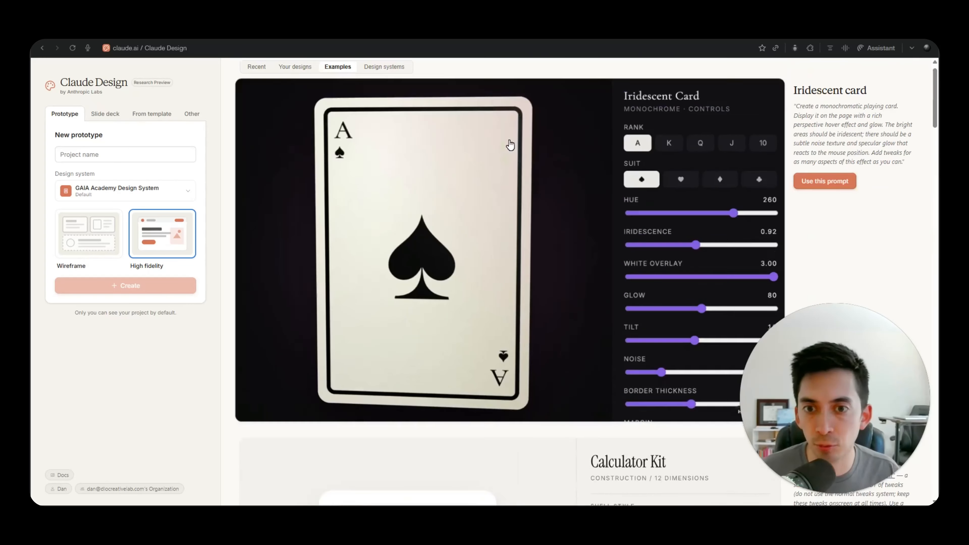
pyautogui.scroll(1, 495, 137)
pyautogui.click(383, 83)
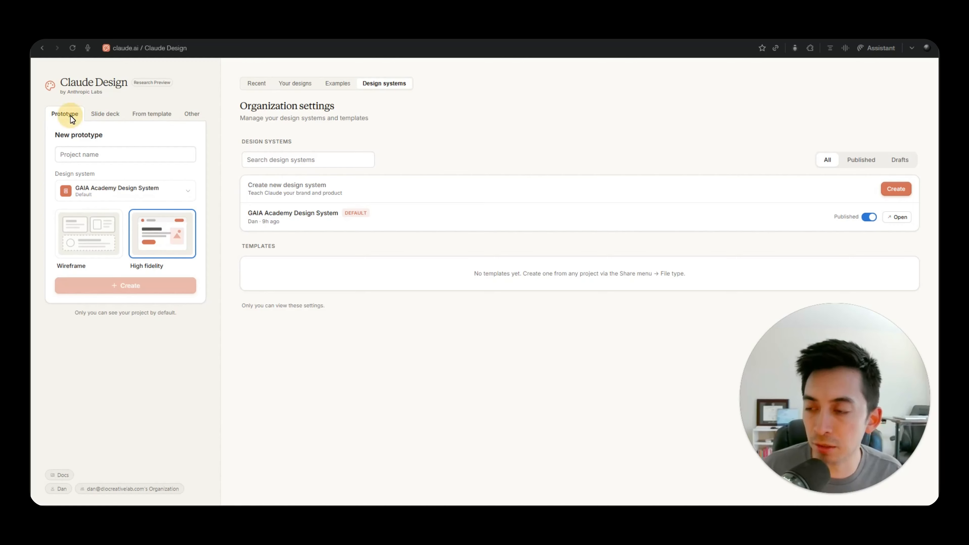
# Try the Wireframe option and the None design system, restoring High fidelity and GAIA Academy Design System
pyautogui.click(91, 236)
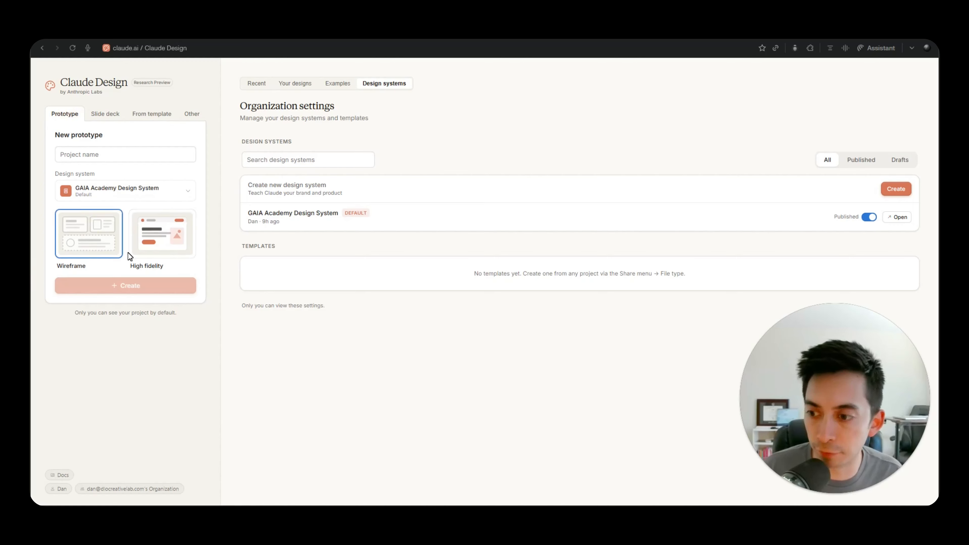
pyautogui.click(151, 247)
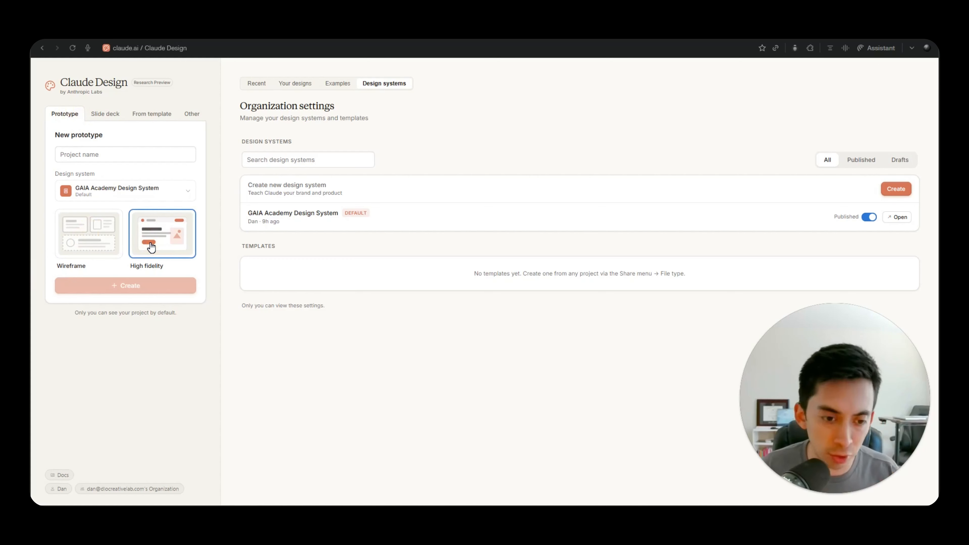
pyautogui.click(93, 247)
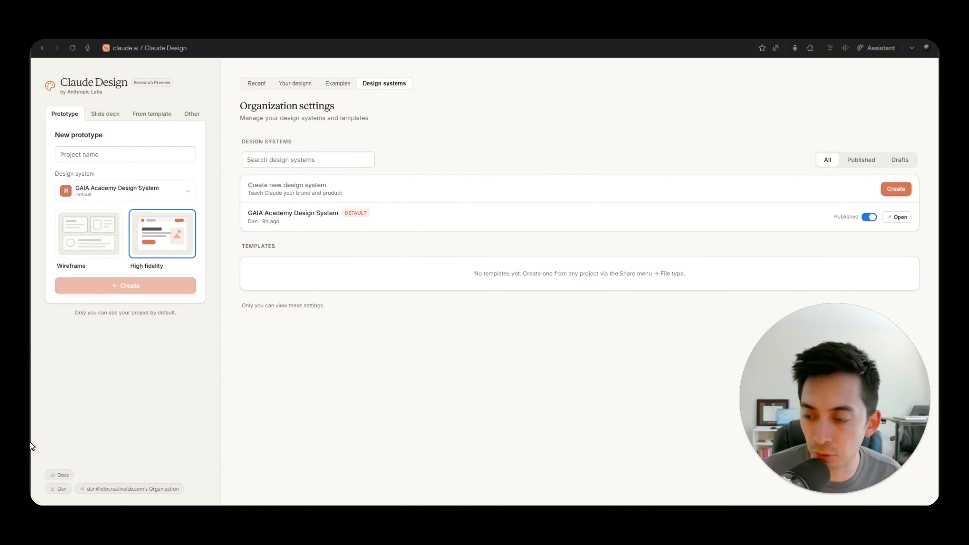
pyautogui.click(178, 199)
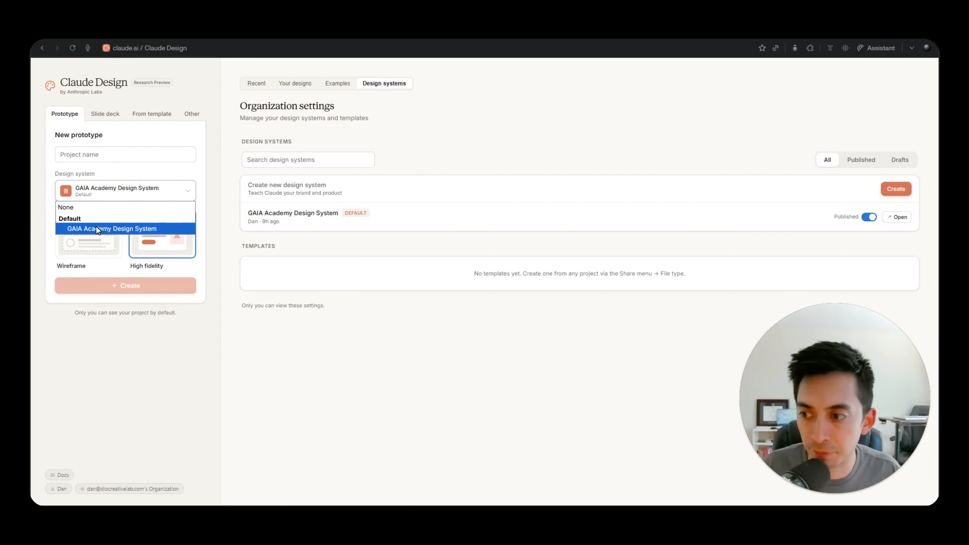
pyautogui.click(75, 208)
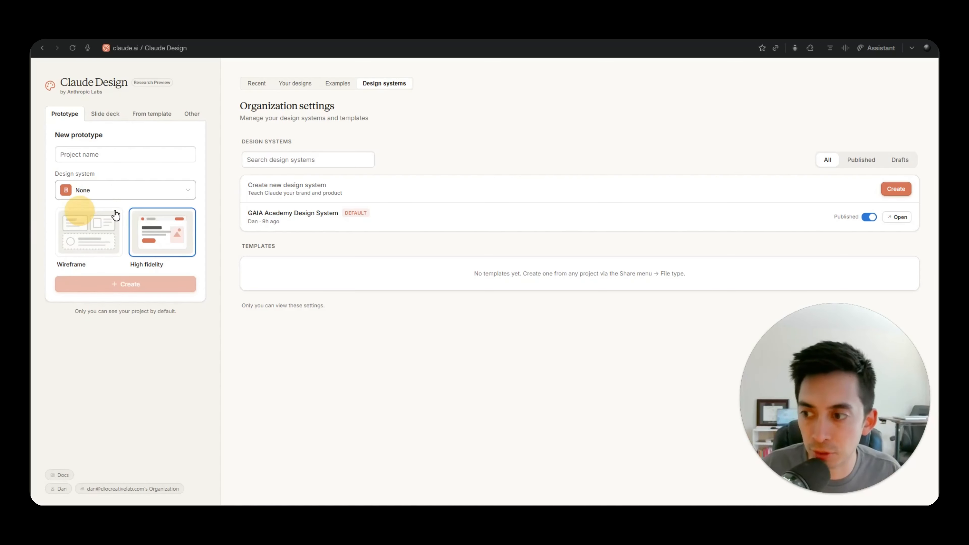
pyautogui.click(97, 193)
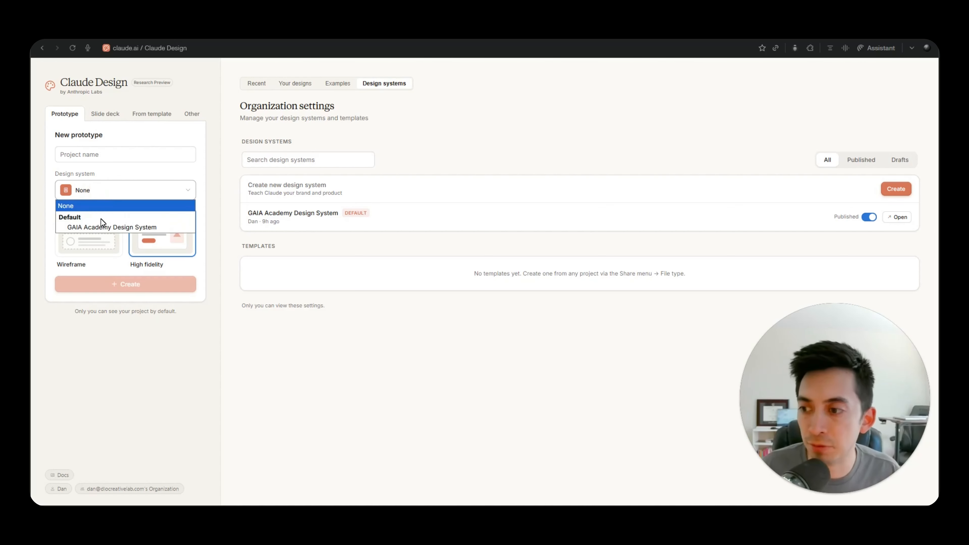
pyautogui.click(101, 222)
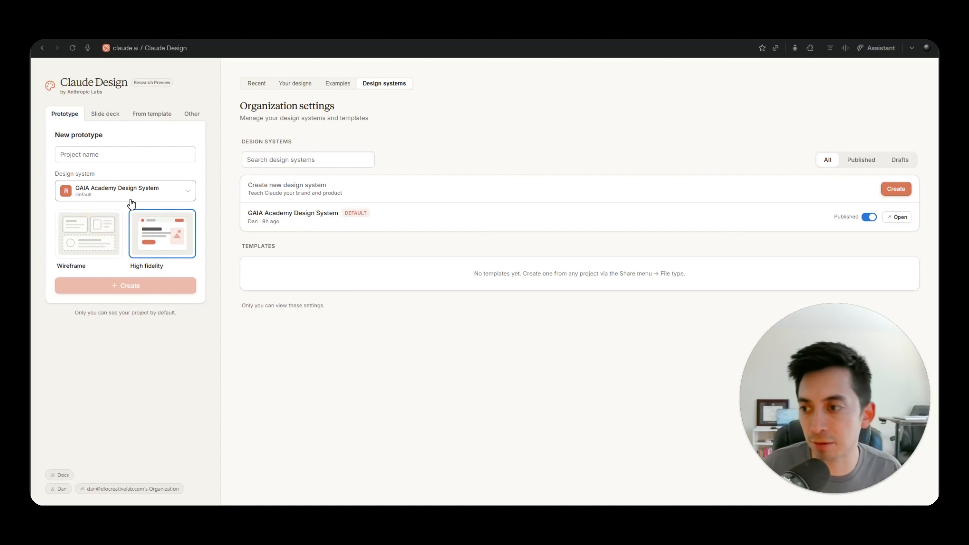
# Name the new high-fidelity prototype "Proposal Test 1" and create the project with the GAIA Academy Design System
pyautogui.click(139, 152)
pyautogui.write('I want')
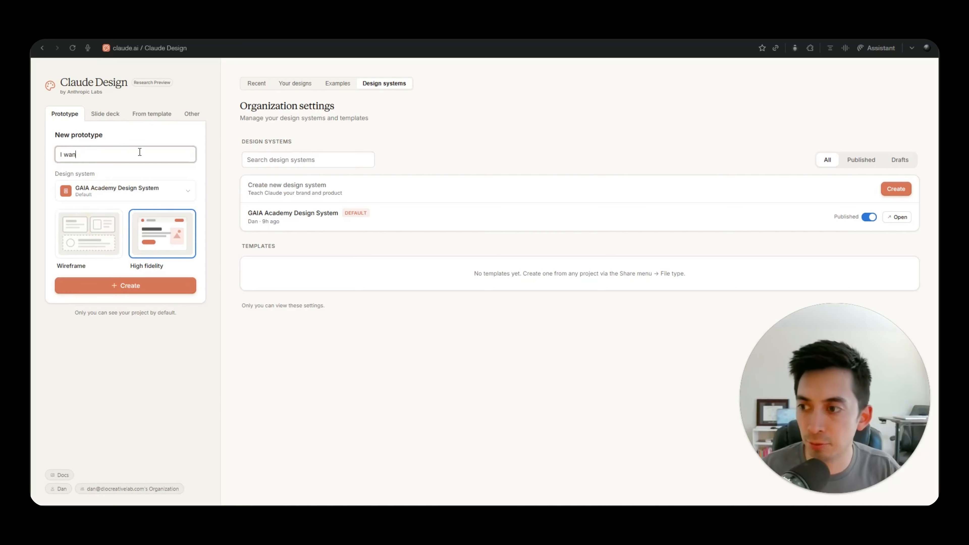
pyautogui.press('BackSpace')
pyautogui.press('BackSpace')
pyautogui.press('BackSpace')
pyautogui.press('BackSpace')
pyautogui.press('BackSpace')
pyautogui.press('BackSpace')
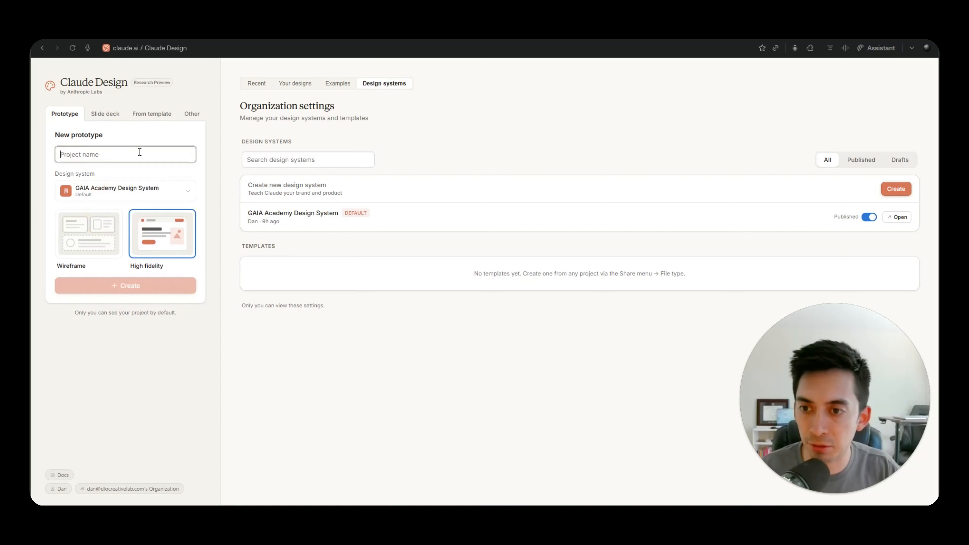
pyautogui.write('Proposal')
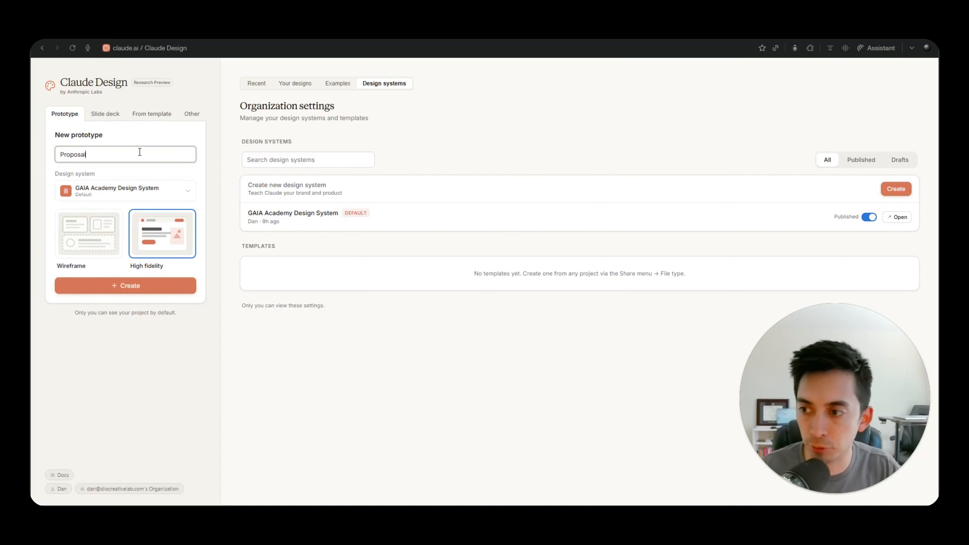
pyautogui.write(' Test')
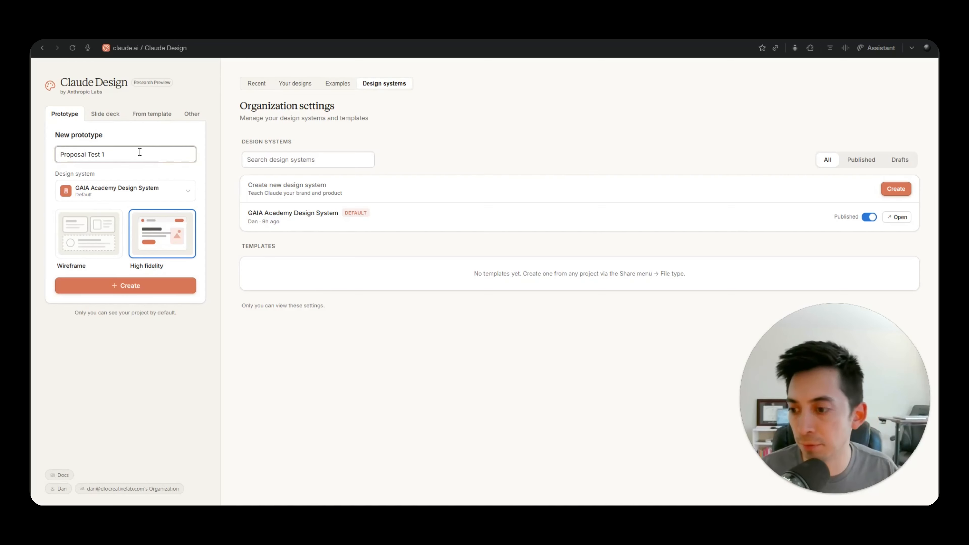
pyautogui.write(' 1')
pyautogui.click(141, 286)
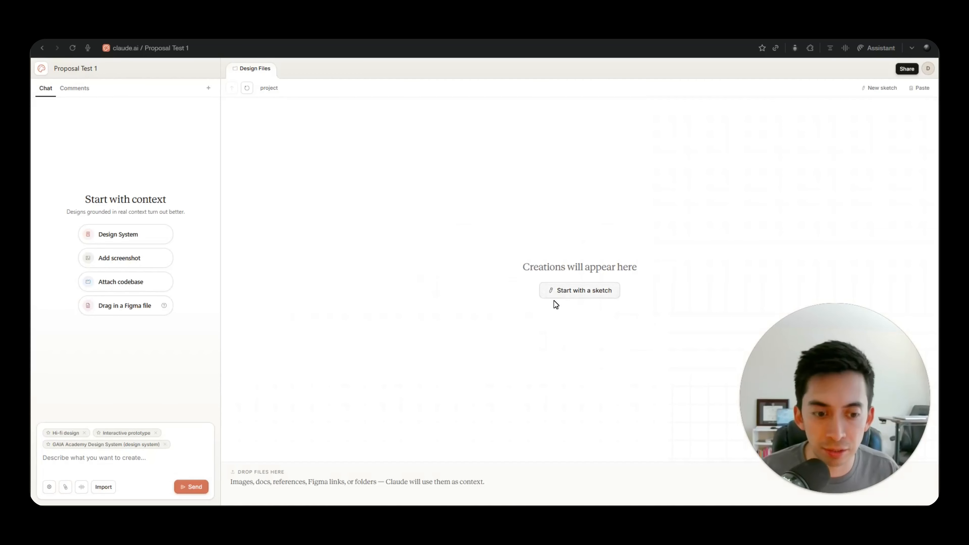
# Start a sketch in the empty project and place the text "Proposal" in dark red on the canvas
pyautogui.click(589, 290)
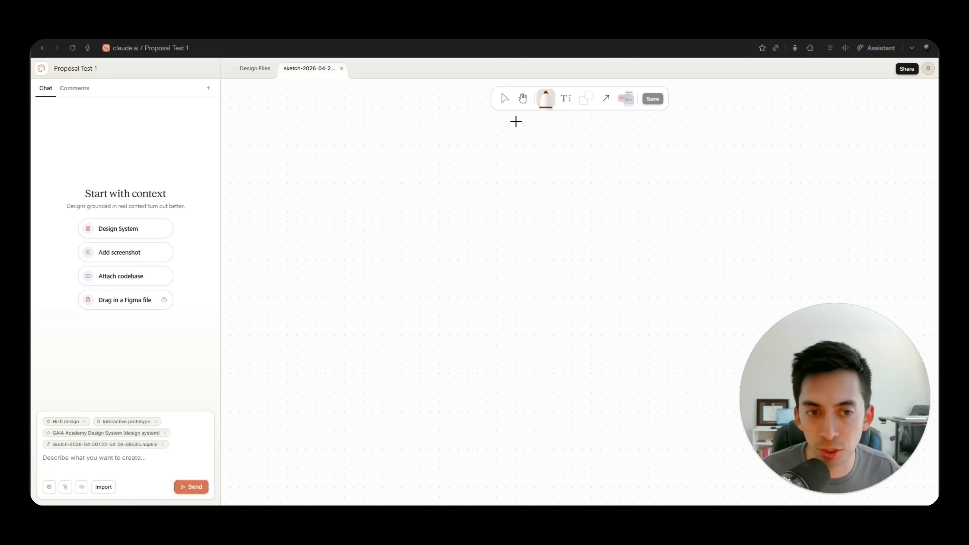
pyautogui.click(564, 102)
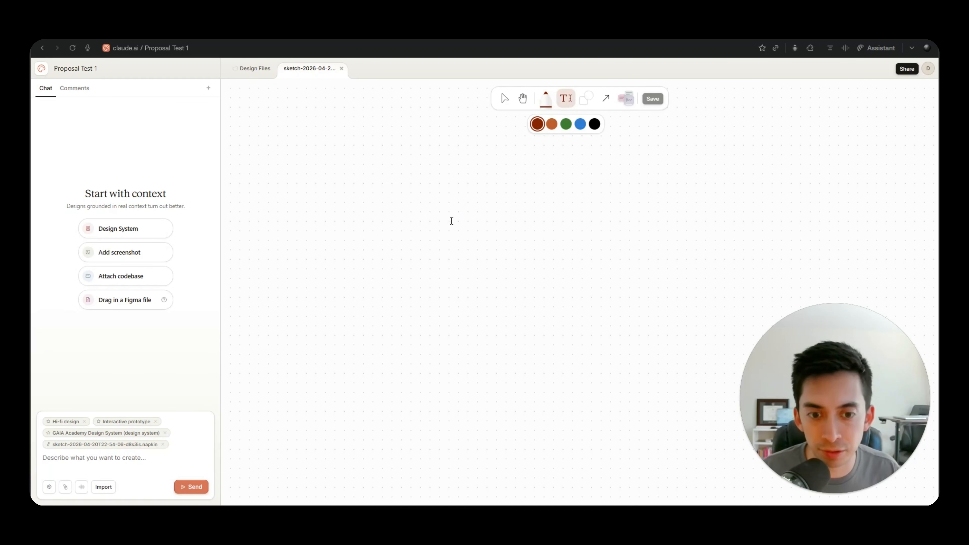
pyautogui.click(450, 221)
pyautogui.write('Porpo')
pyautogui.press('BackSpace')
pyautogui.press('BackSpace')
pyautogui.press('BackSpace')
pyautogui.press('BackSpace')
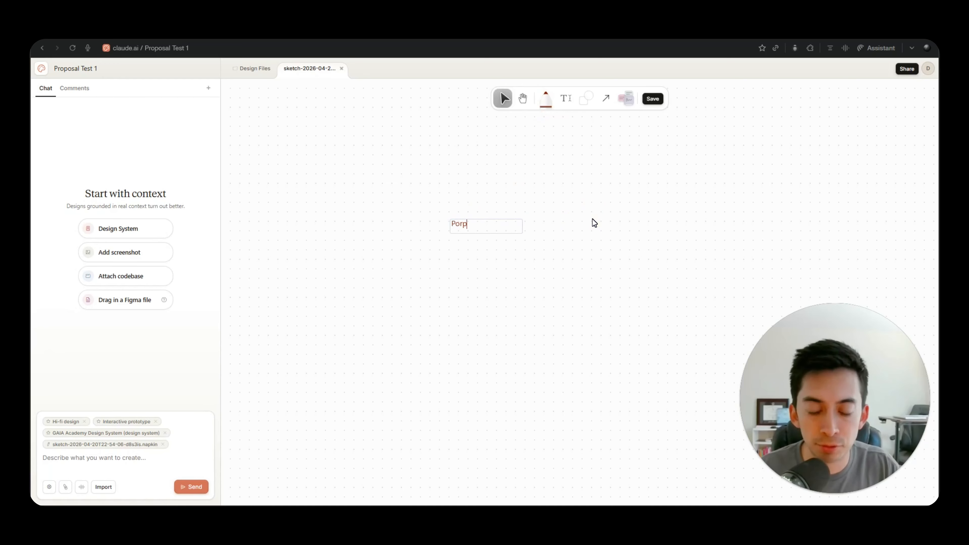
pyautogui.write('roposal')
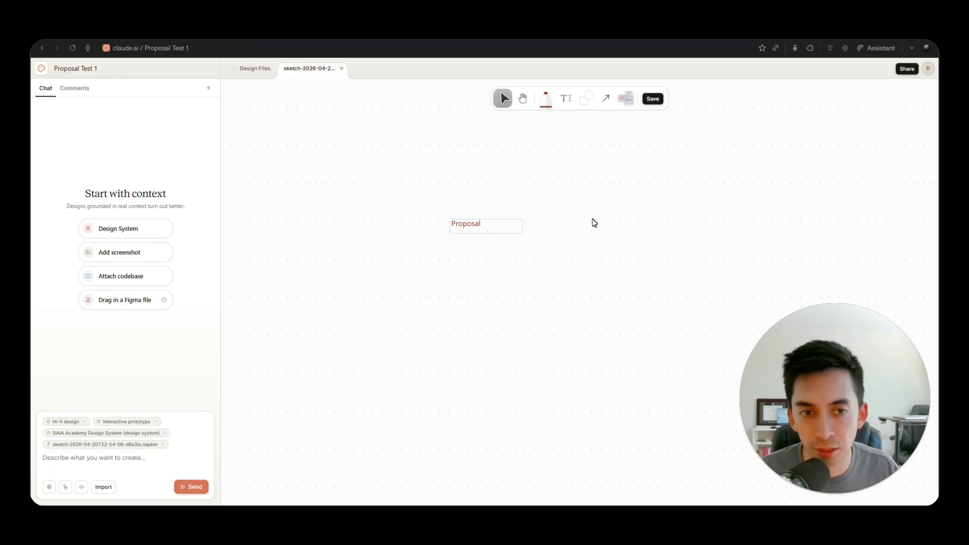
pyautogui.click(594, 223)
# Draw two freehand lines below the Proposal text and a cross over the text with the pen
pyautogui.click(546, 99)
pyautogui.moveTo(453, 246)
pyautogui.mouseDown()
pyautogui.moveTo(565, 264)
pyautogui.moveTo(585, 280)
pyautogui.mouseUp()
pyautogui.moveTo(448, 284); pyautogui.dragTo(528, 290)
pyautogui.moveTo(482, 210)
pyautogui.mouseDown()
pyautogui.moveTo(455, 238)
pyautogui.moveTo(470, 234)
pyautogui.mouseUp()
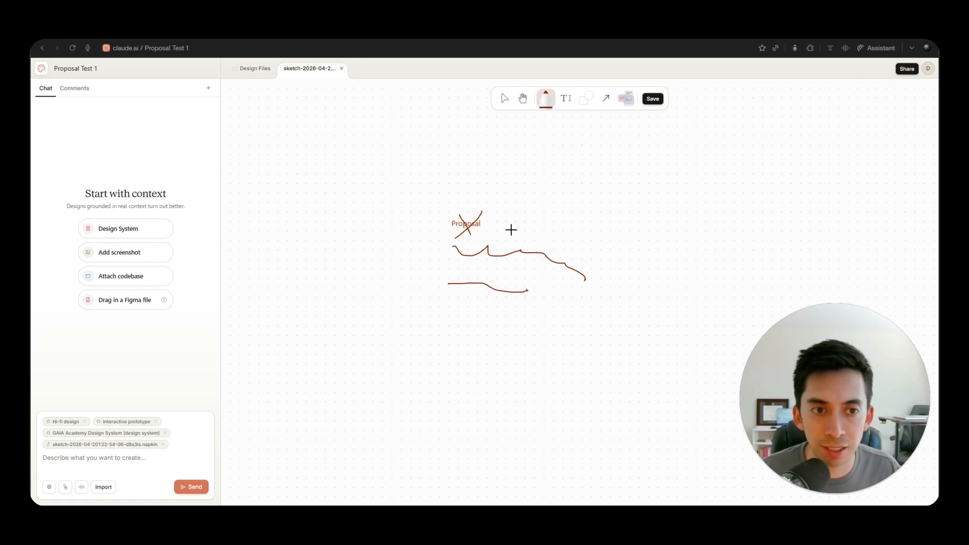
# Delete the cross strokes, the Proposal text and the remaining freehand lines to empty the sketch canvas
pyautogui.click(504, 98)
pyautogui.click(472, 223)
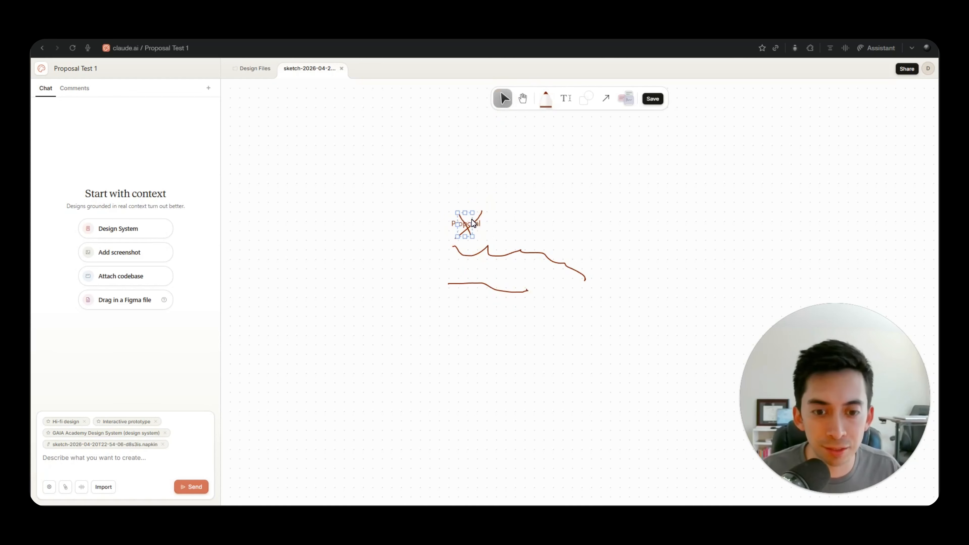
pyautogui.press('Delete')
pyautogui.click(470, 225)
pyautogui.press('Delete')
pyautogui.click(470, 225)
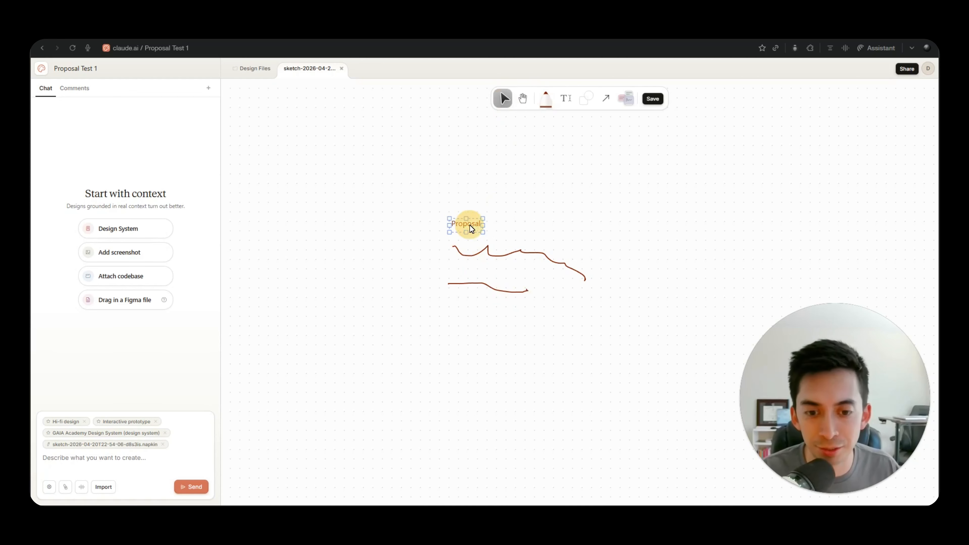
pyautogui.press('Delete')
pyautogui.hotkey('ctrl', 'a')
pyautogui.press('Delete')
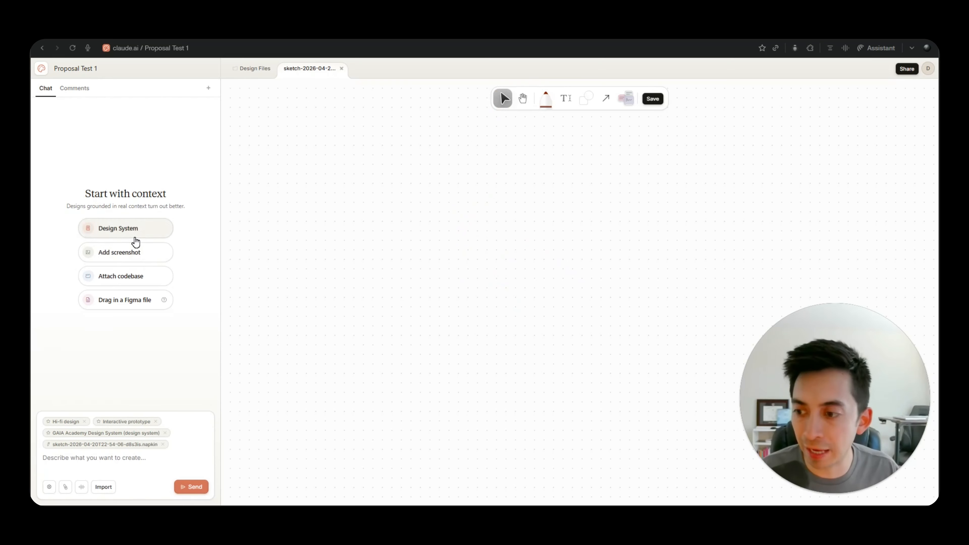
# Send the prompt "I want a template proposal for my company. use your best criteria" and choose Client Project Proposal as the proposal type
pyautogui.click(133, 462)
pyautogui.write('I want a te')
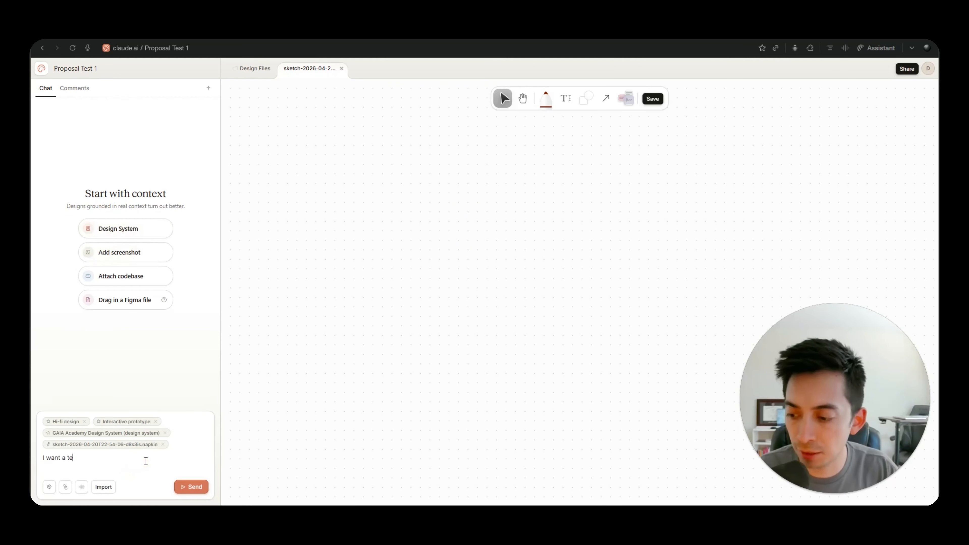
pyautogui.write('mplate proposal ')
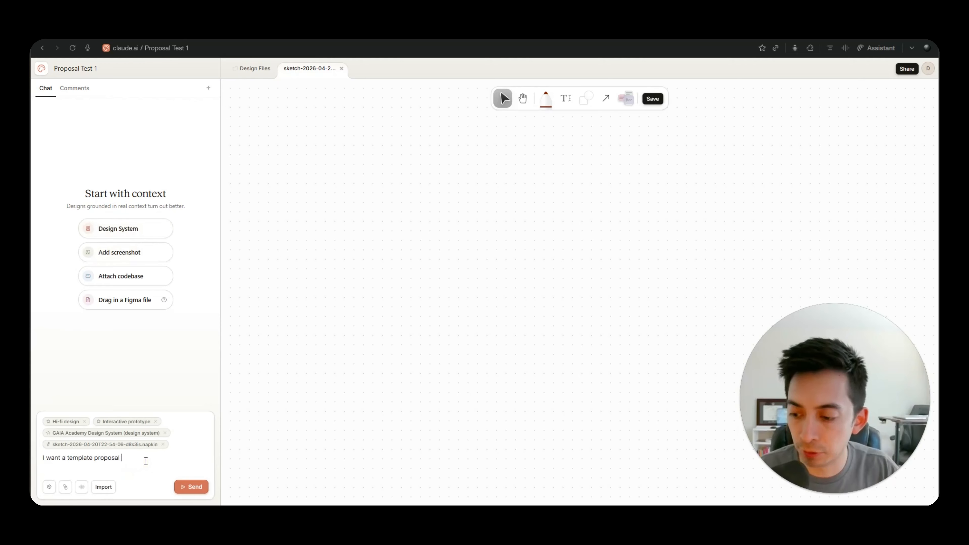
pyautogui.write('for my company. use your best criteria')
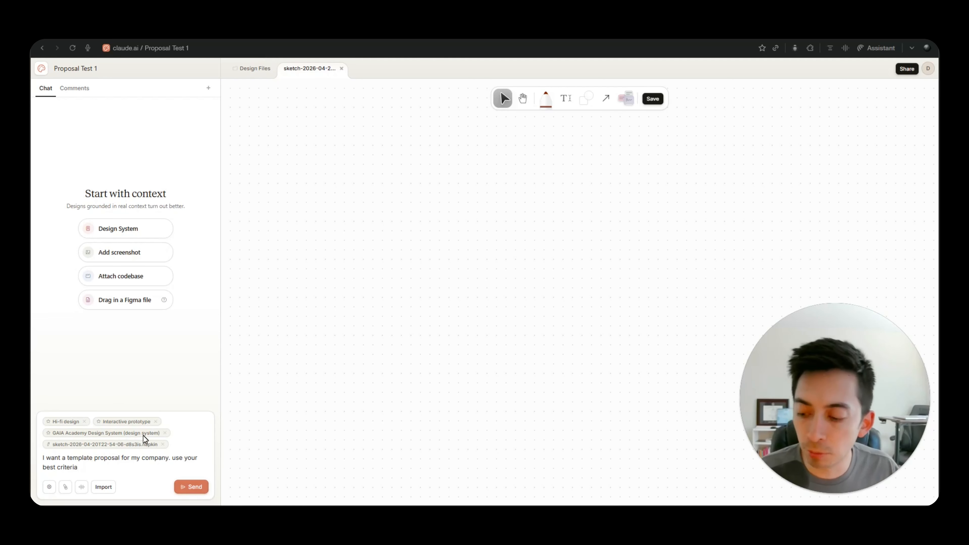
pyautogui.click(193, 488)
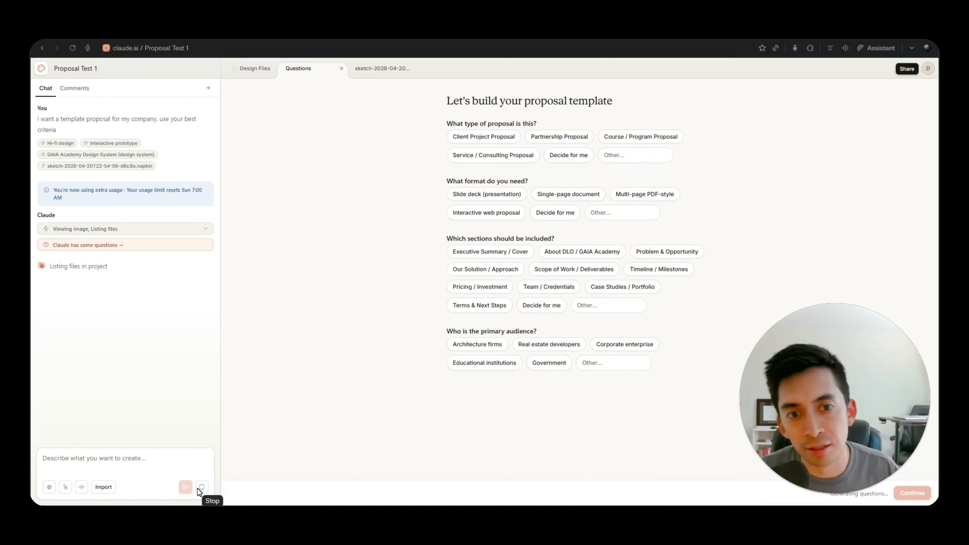
pyautogui.click(489, 139)
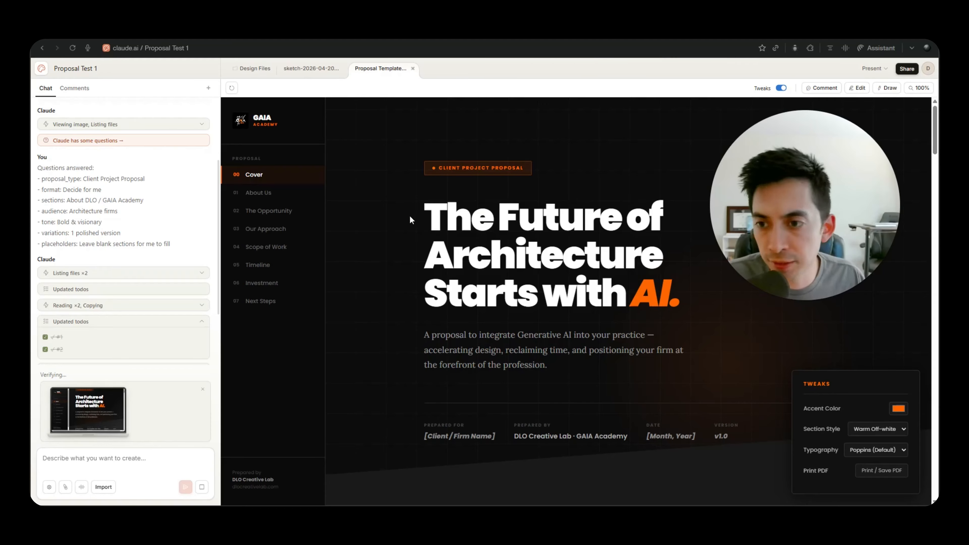
# Examine the generated proposal template section by section from Cover to Next Steps, and review the chat history
pyautogui.scroll(-1, 410, 221)
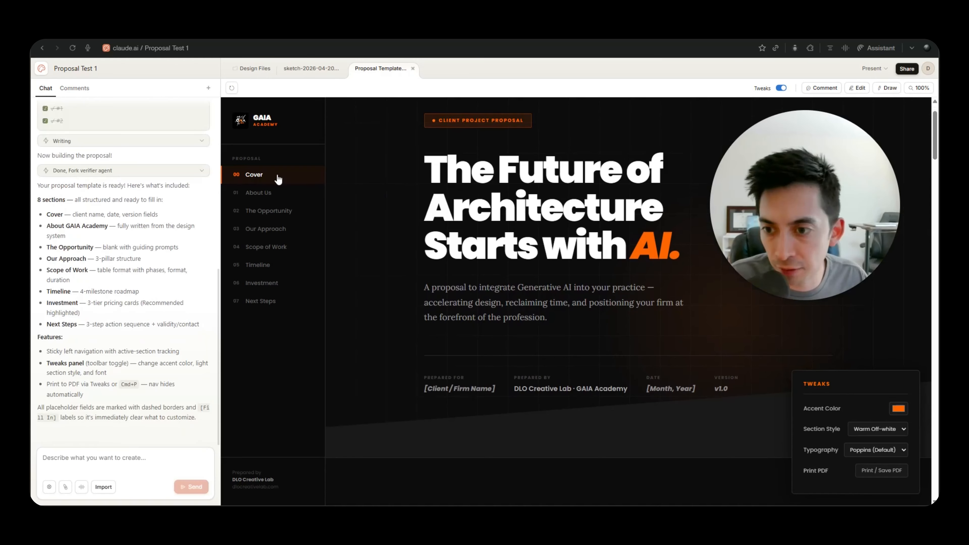
pyautogui.click(260, 192)
pyautogui.click(268, 211)
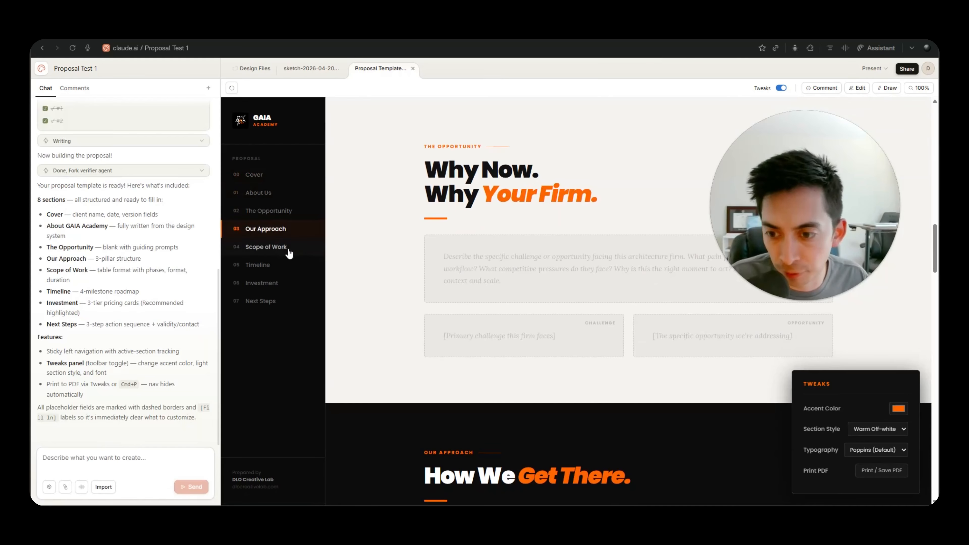
pyautogui.click(288, 249)
pyautogui.click(259, 269)
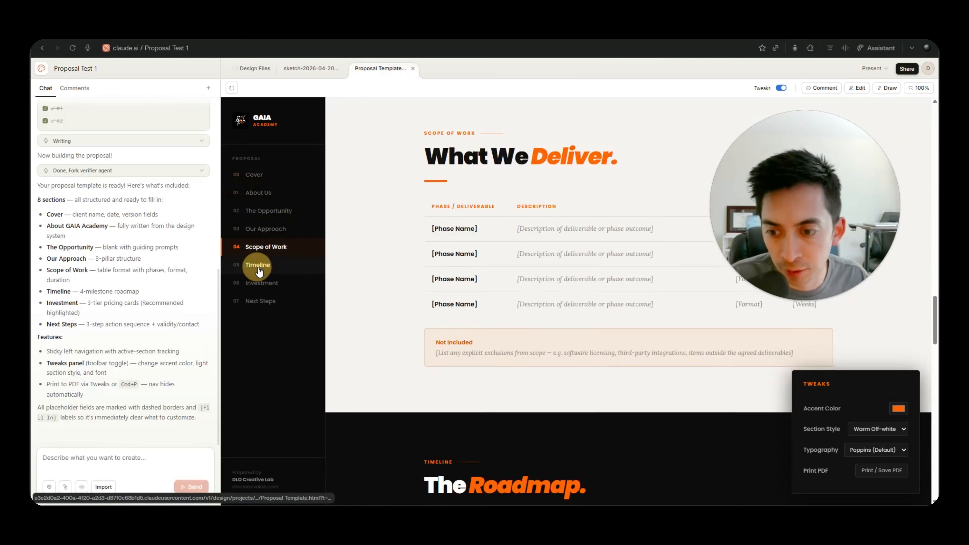
pyautogui.click(263, 284)
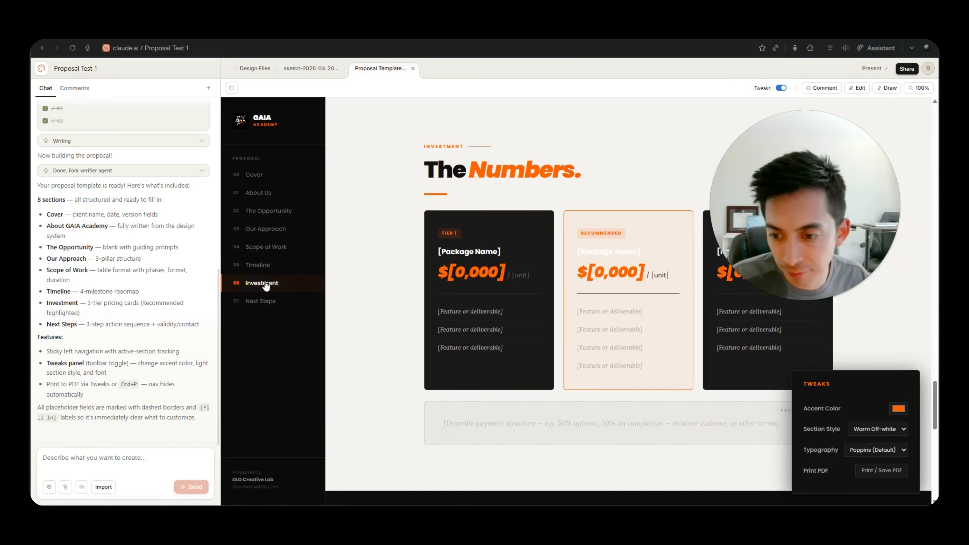
pyautogui.click(260, 301)
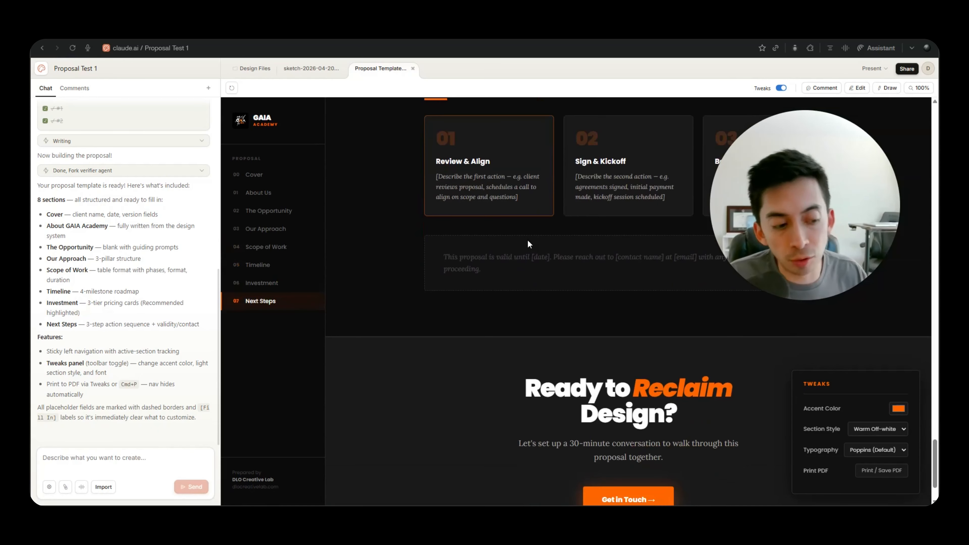
pyautogui.scroll(3, 510, 250)
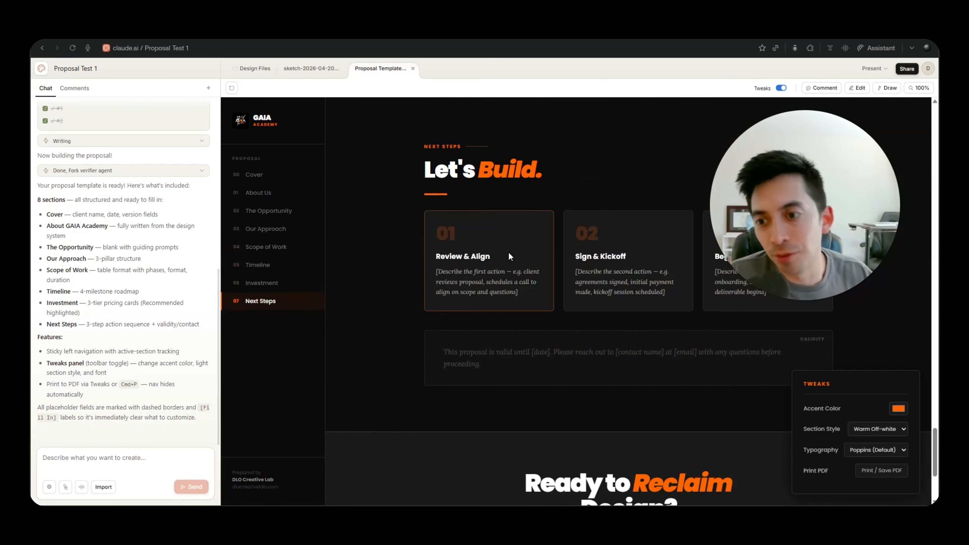
pyautogui.click(282, 176)
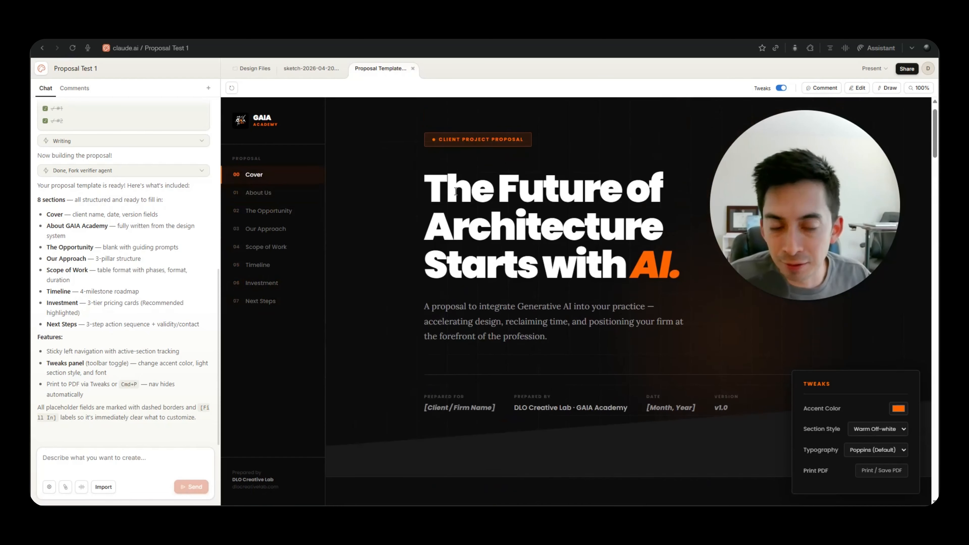
pyautogui.scroll(15, 159, 216)
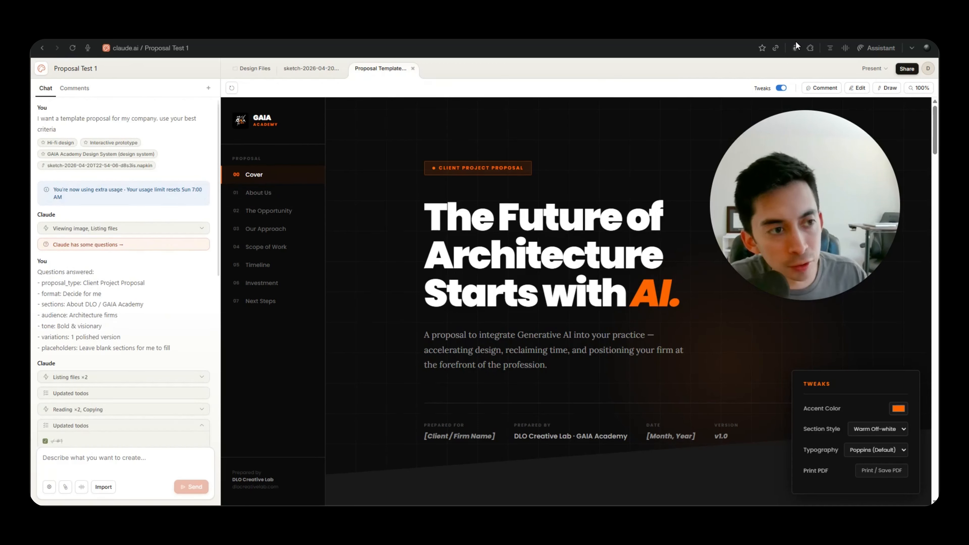
# Toggle the Tweaks off and on, and shift the proposal's accent color to a slightly lighter orange
pyautogui.click(781, 89)
pyautogui.click(780, 88)
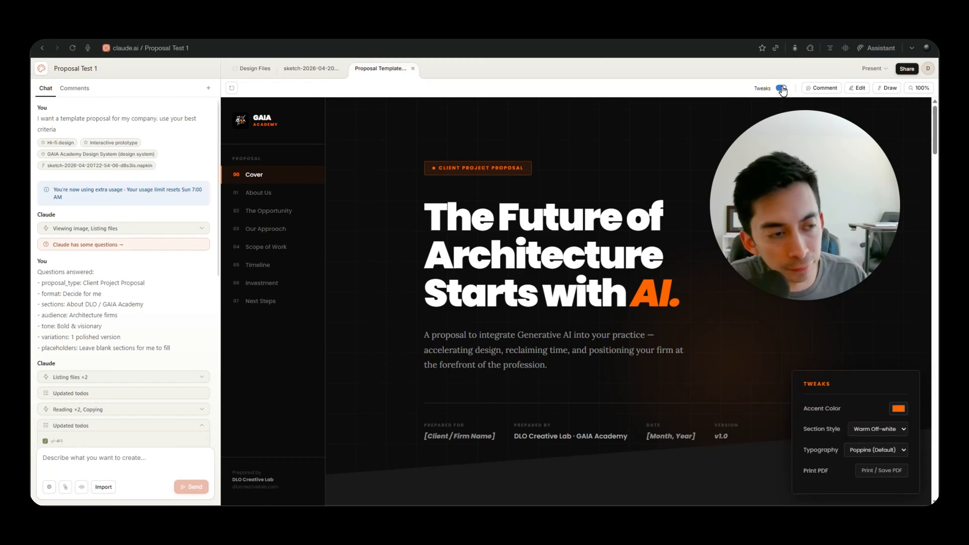
pyautogui.click(900, 408)
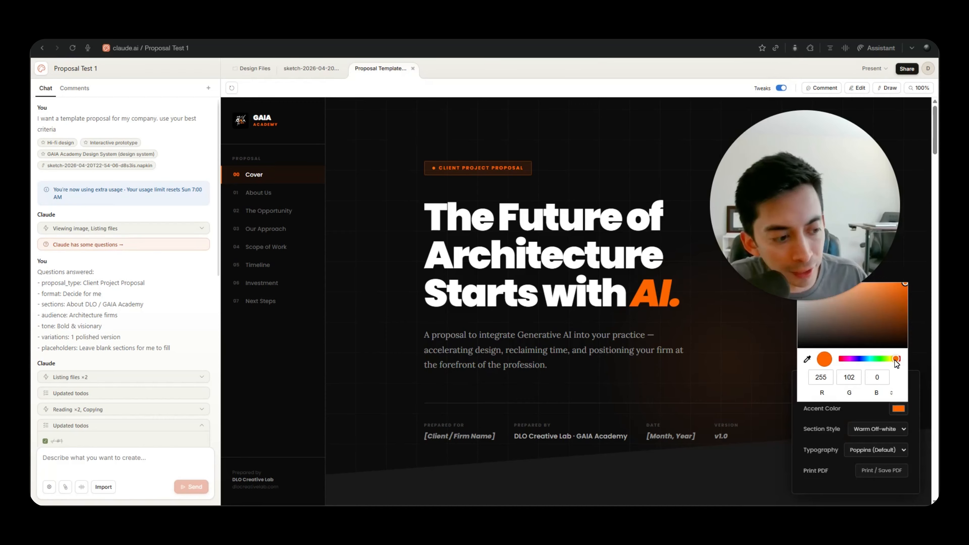
pyautogui.moveTo(895, 357)
pyautogui.mouseDown()
pyautogui.moveTo(862, 357)
pyautogui.moveTo(895, 358)
pyautogui.mouseUp()
pyautogui.click(821, 399)
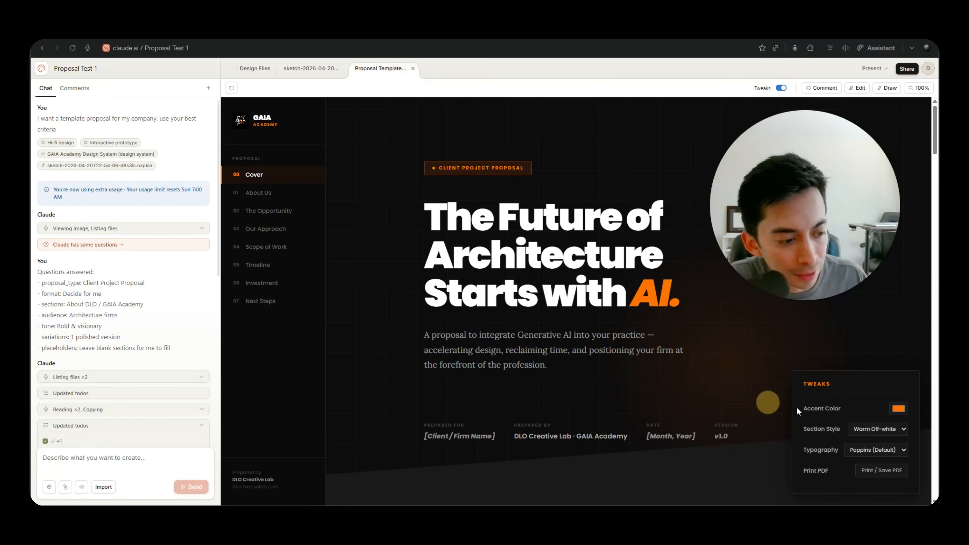
# Set the section style to Pure White and try the DM Sans typography, restoring Poppins (Default)
pyautogui.click(878, 428)
pyautogui.click(871, 453)
pyautogui.click(872, 451)
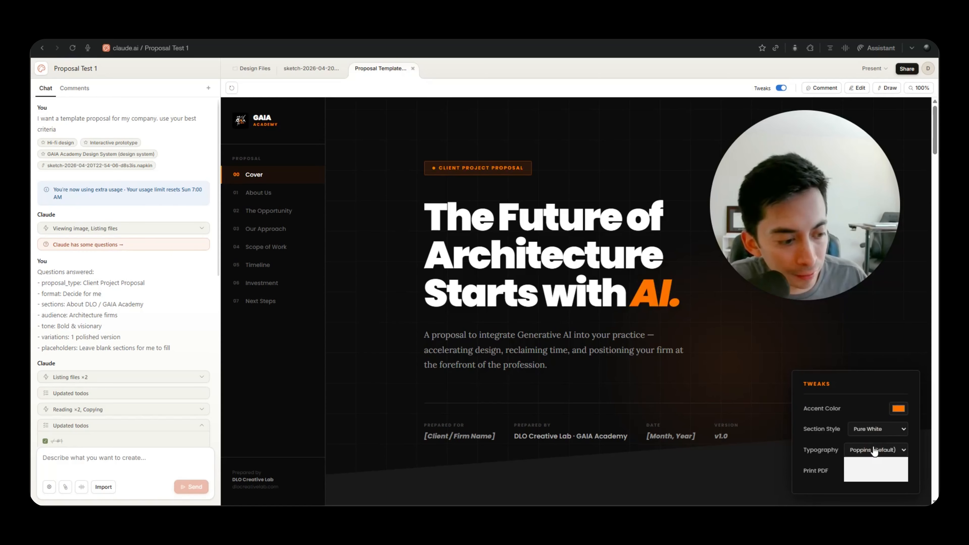
pyautogui.click(869, 474)
pyautogui.click(870, 450)
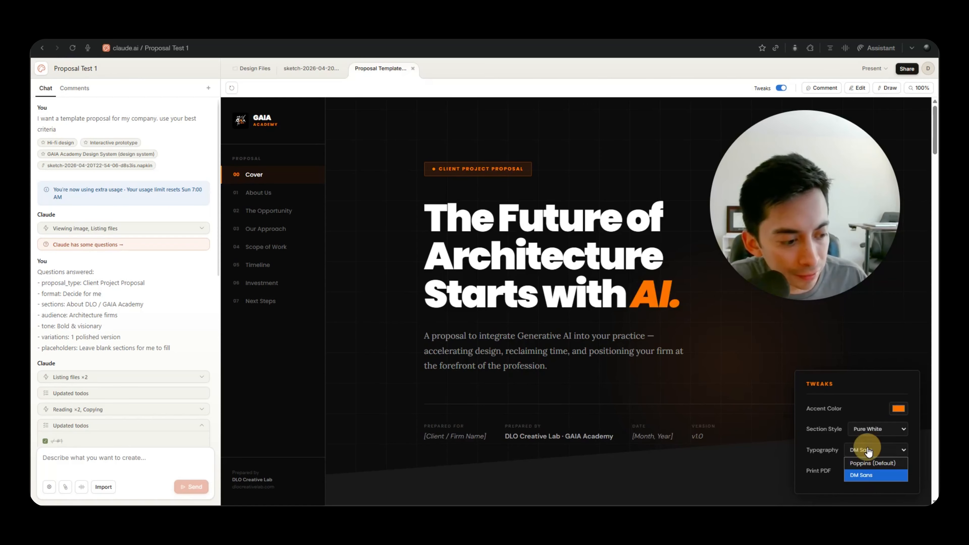
pyautogui.click(865, 463)
# Open the proposal's print preview, look through its pages and close it without printing
pyautogui.click(861, 471)
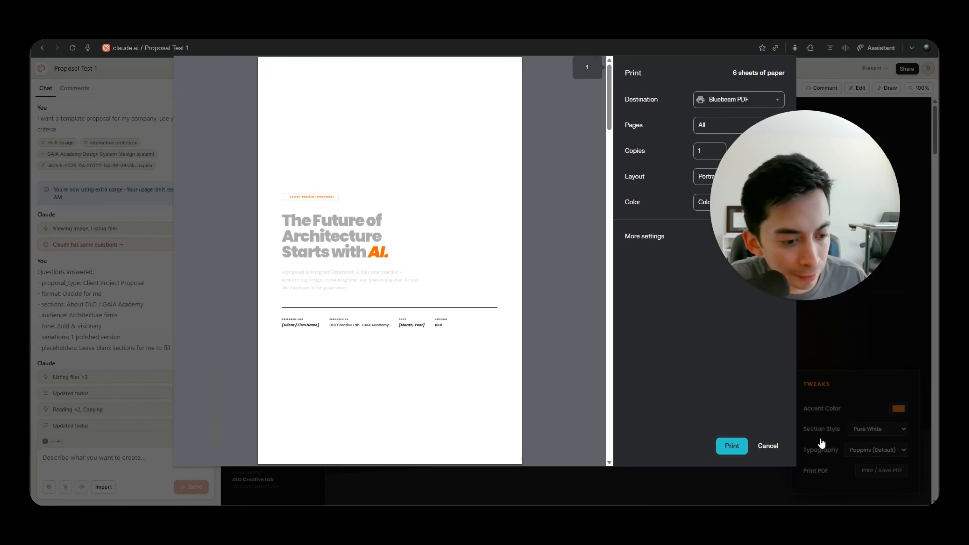
pyautogui.scroll(-5, 468, 270)
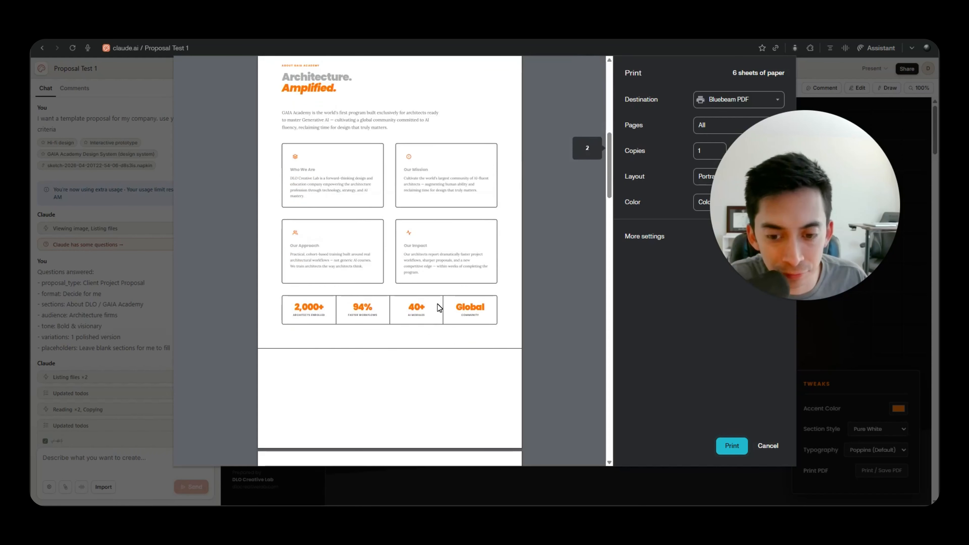
pyautogui.press('Escape')
pyautogui.moveTo(819, 237)
pyautogui.mouseDown()
pyautogui.moveTo(842, 175)
pyautogui.moveTo(772, 220)
pyautogui.moveTo(767, 247)
pyautogui.mouseUp()
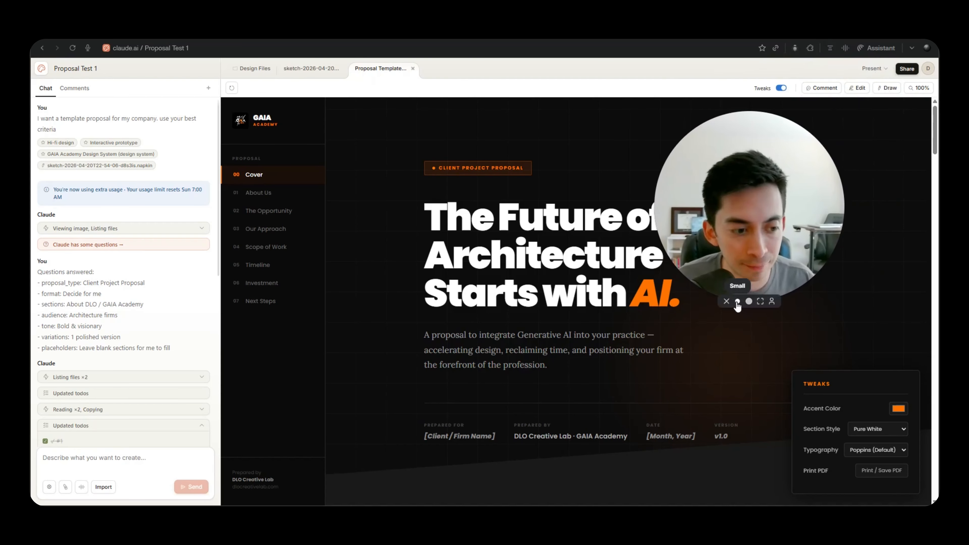
pyautogui.click(737, 301)
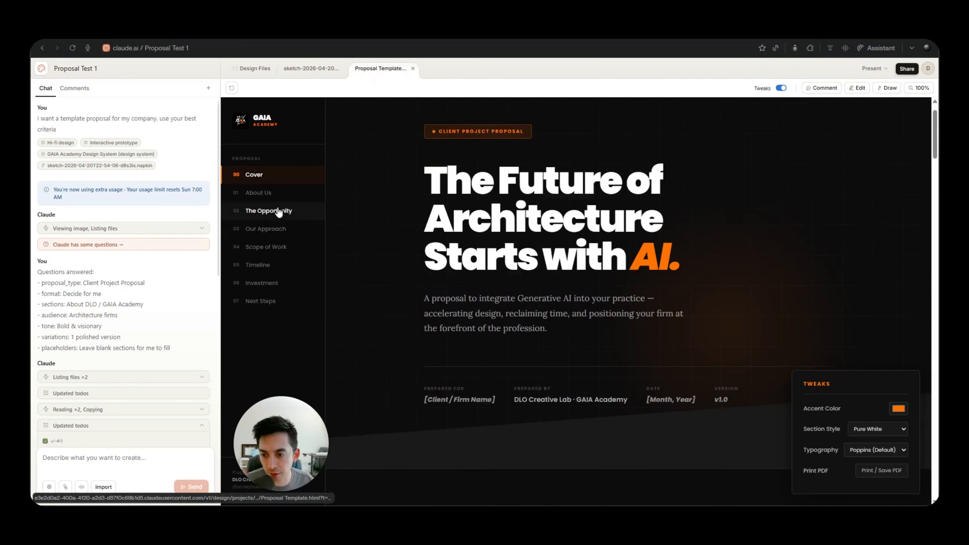
# Review the restyled proposal from the About Us section down to Next Steps and back up
pyautogui.click(269, 192)
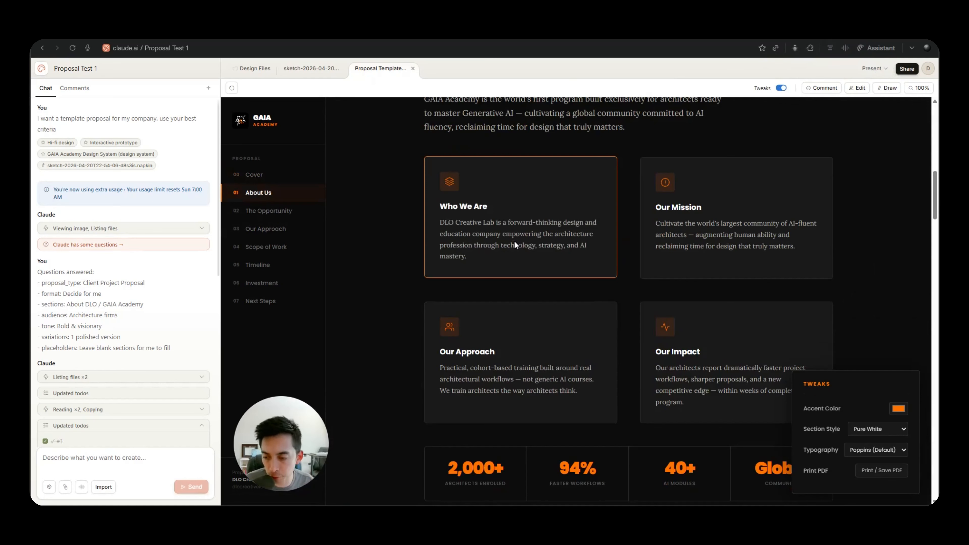
pyautogui.scroll(-20, 513, 243)
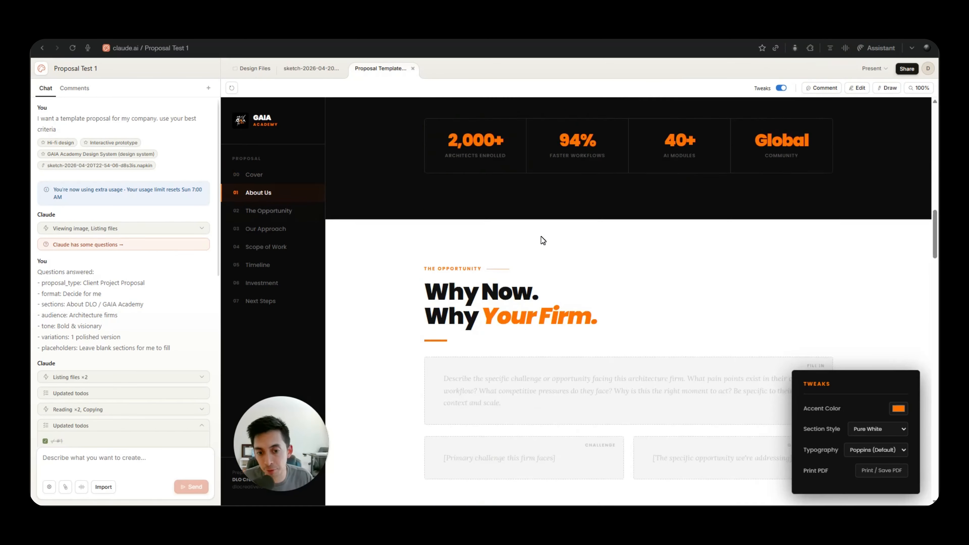
pyautogui.scroll(-5, 560, 252)
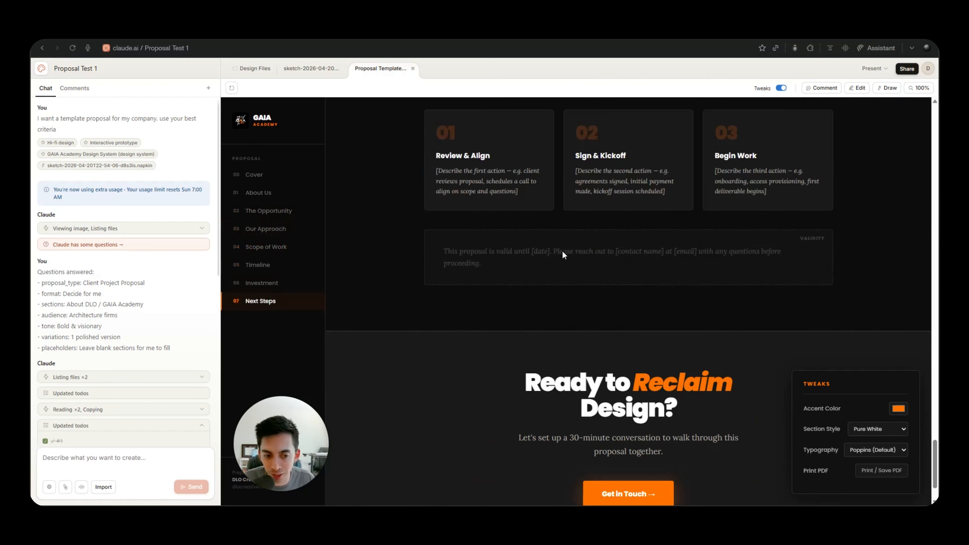
pyautogui.scroll(20, 559, 250)
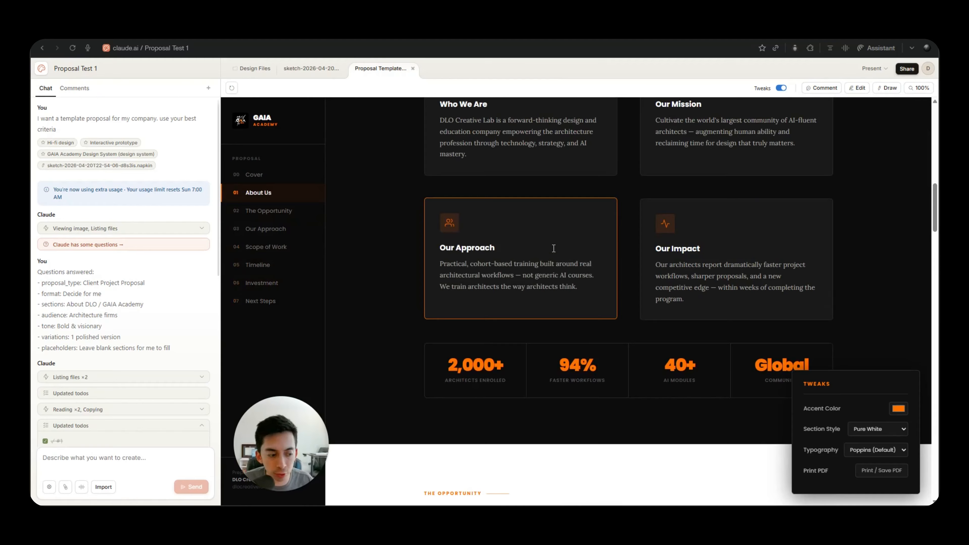
# View the project's design files, return to the Claude Design overview and open the Floor Plan Ideation Test 1 project
pyautogui.click(259, 67)
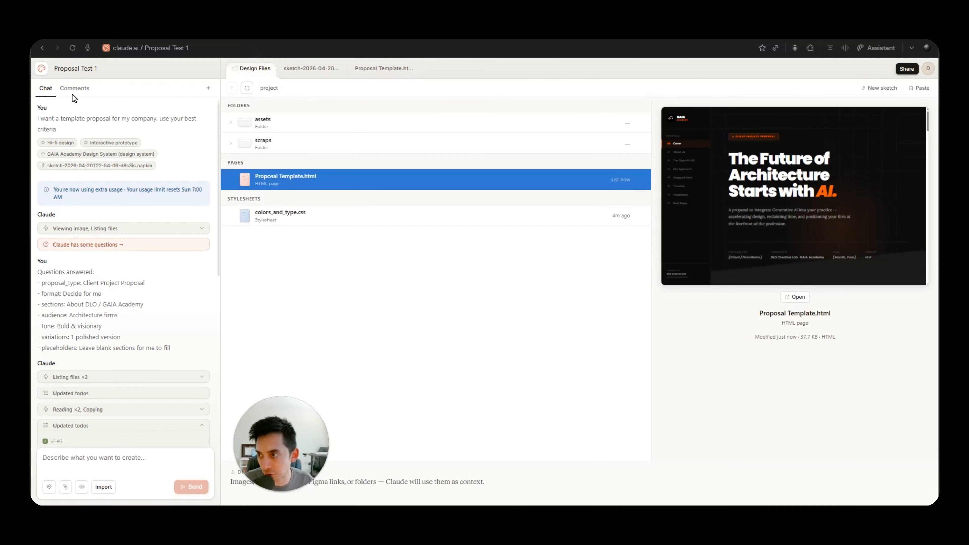
pyautogui.click(42, 70)
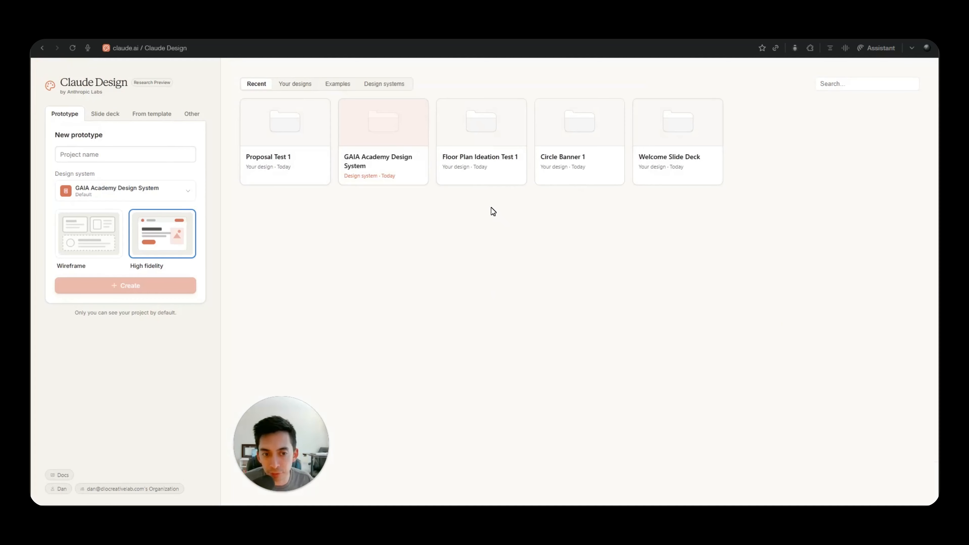
pyautogui.click(471, 163)
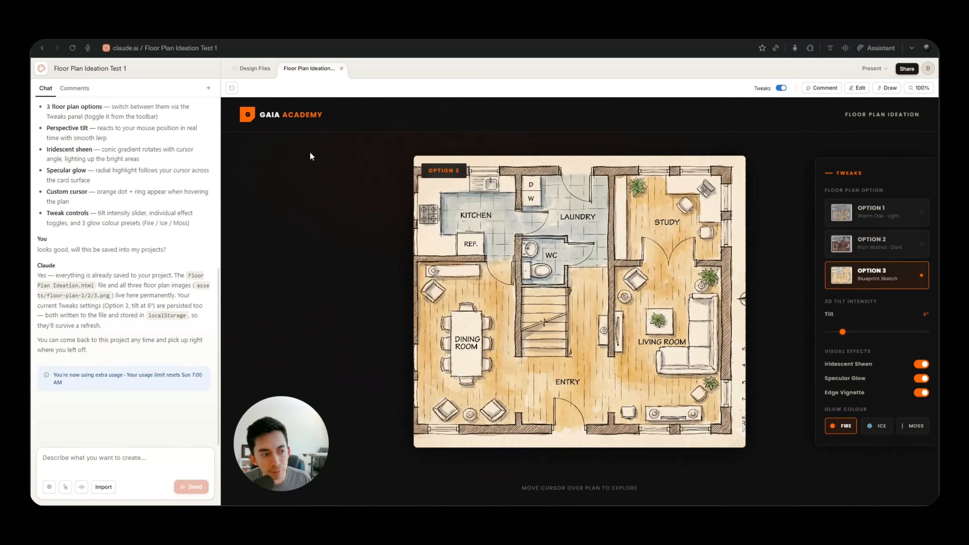
# Switch the floor plan through Options 1, 2 and 3, and set it to Option 1, Warm Oak · Light
pyautogui.click(870, 211)
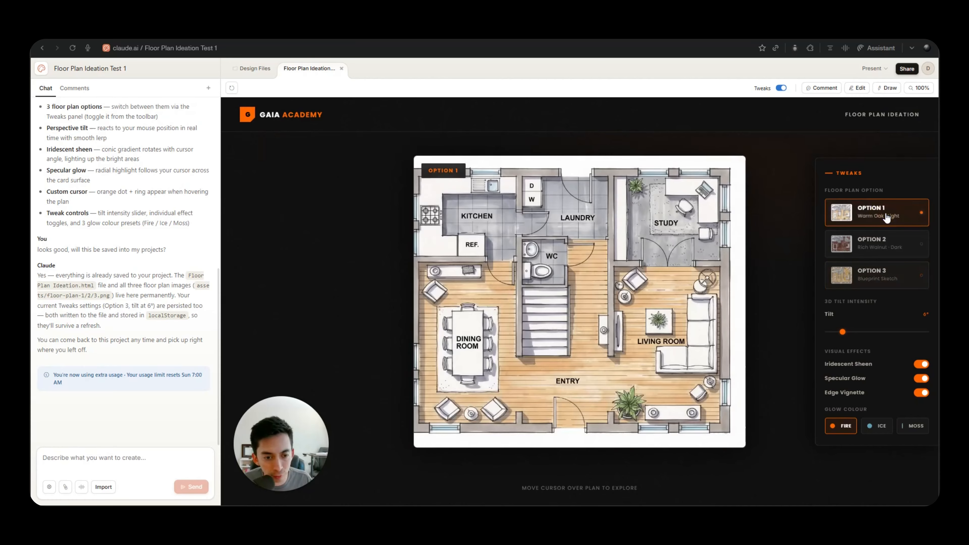
pyautogui.click(873, 243)
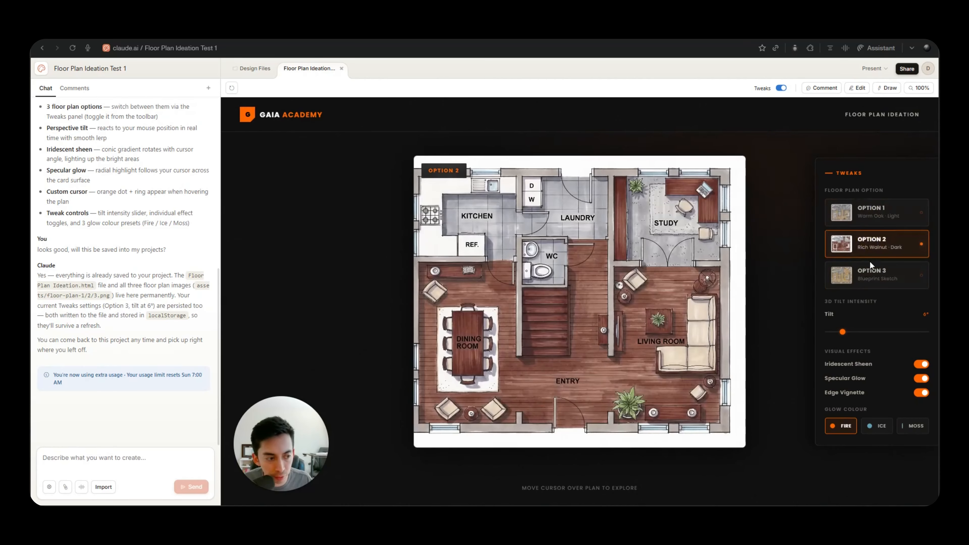
pyautogui.click(871, 274)
pyautogui.click(867, 210)
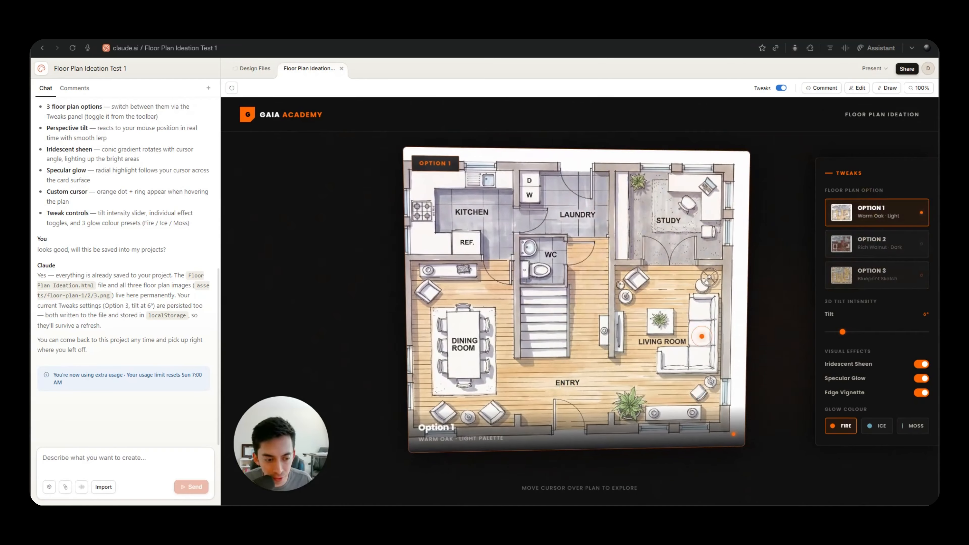
# Switch the floor plan through Options 2 and 3, set the glow colour to Ice, and return to Option 1
pyautogui.click(866, 244)
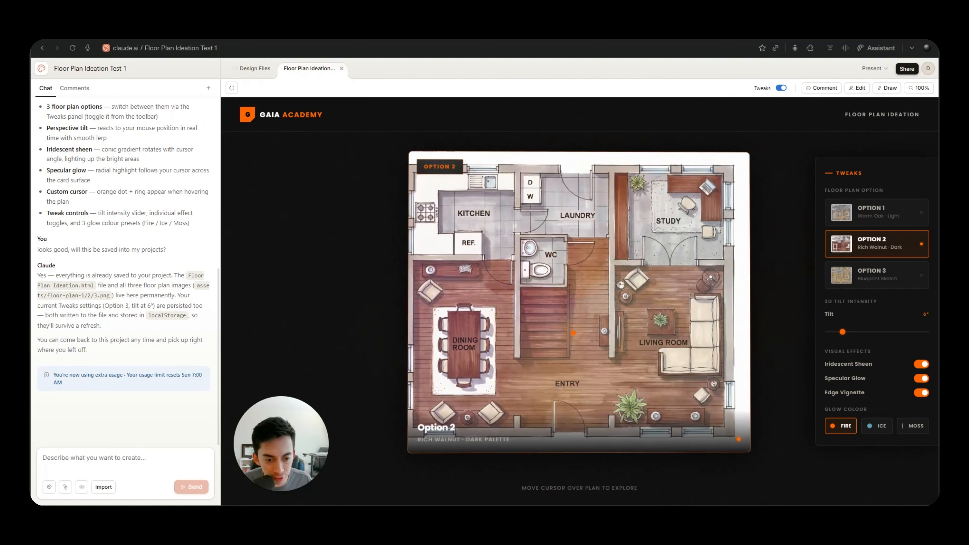
pyautogui.click(850, 284)
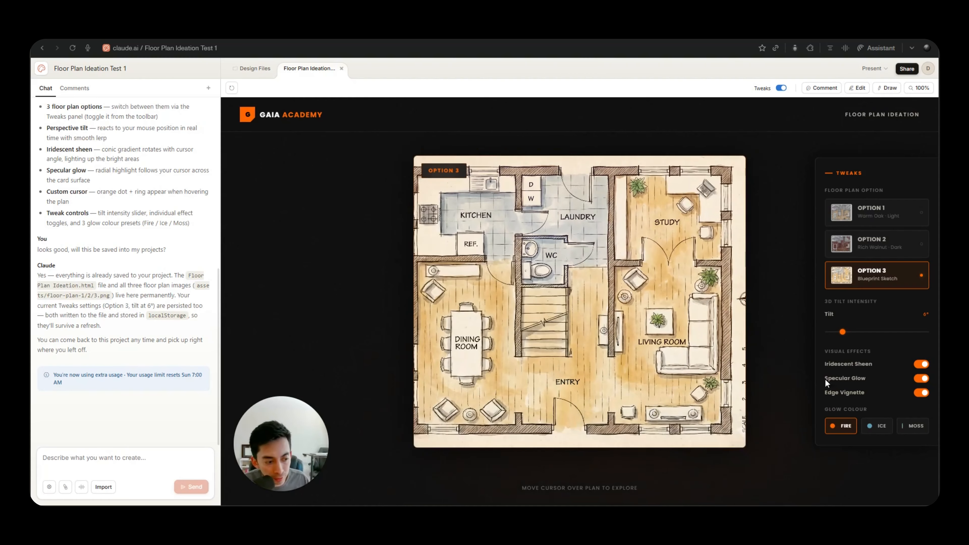
pyautogui.click(877, 426)
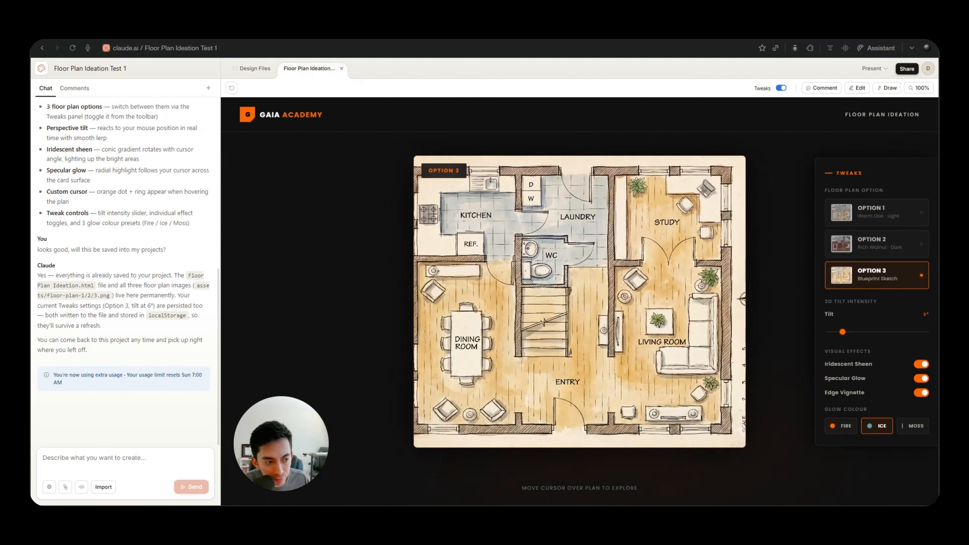
pyautogui.click(869, 219)
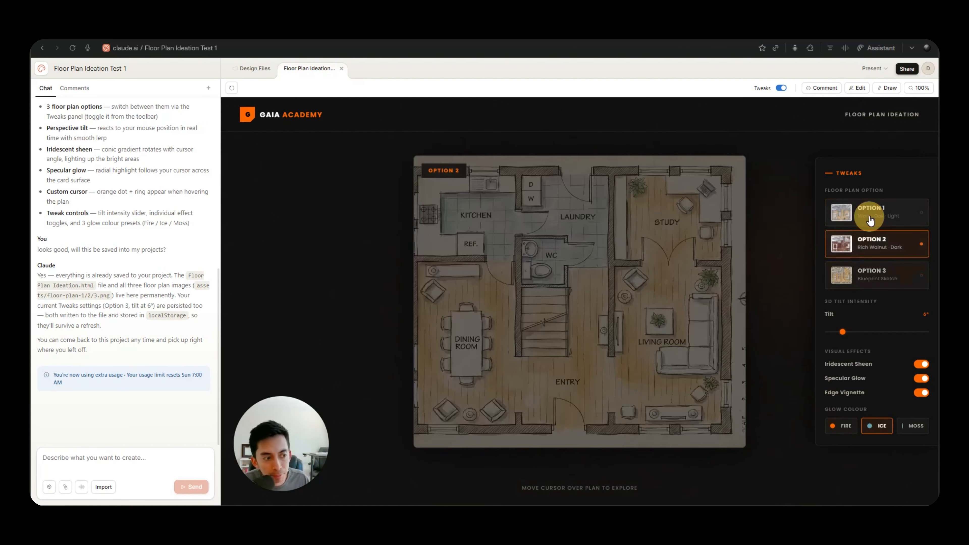
pyautogui.click(875, 224)
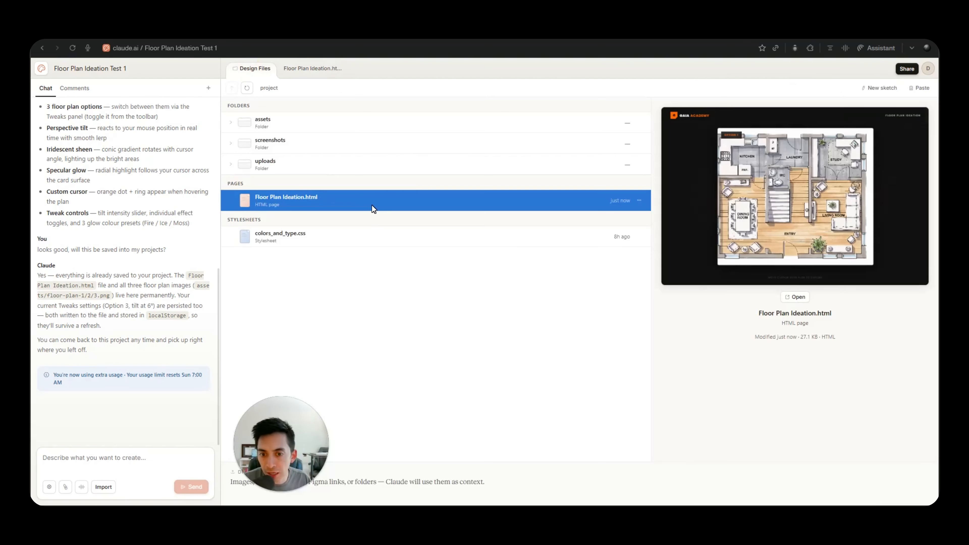
# Reopen the Floor Plan Ideation page, review the original prompt in the chat, and compare Option 3 with Option 1
pyautogui.click(698, 150)
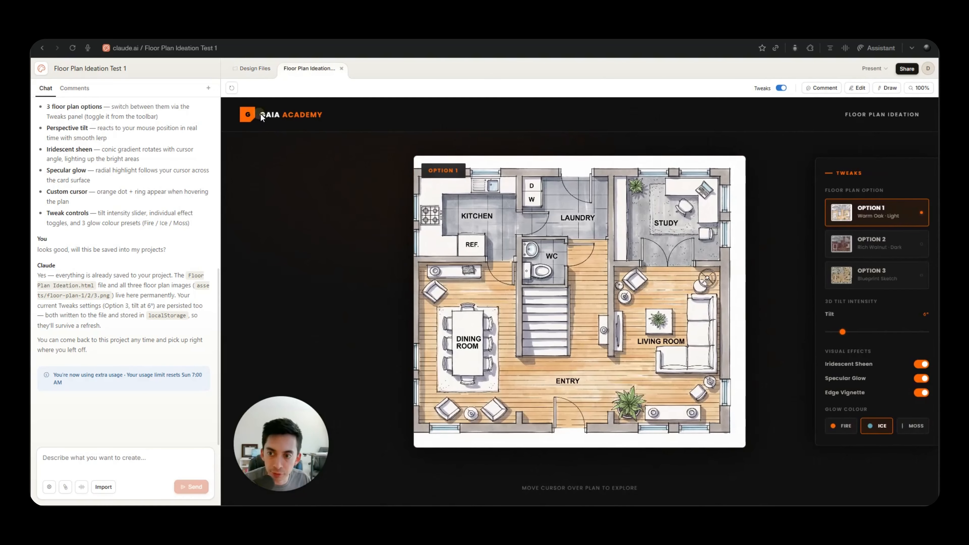
pyautogui.moveTo(260, 115); pyautogui.dragTo(337, 207)
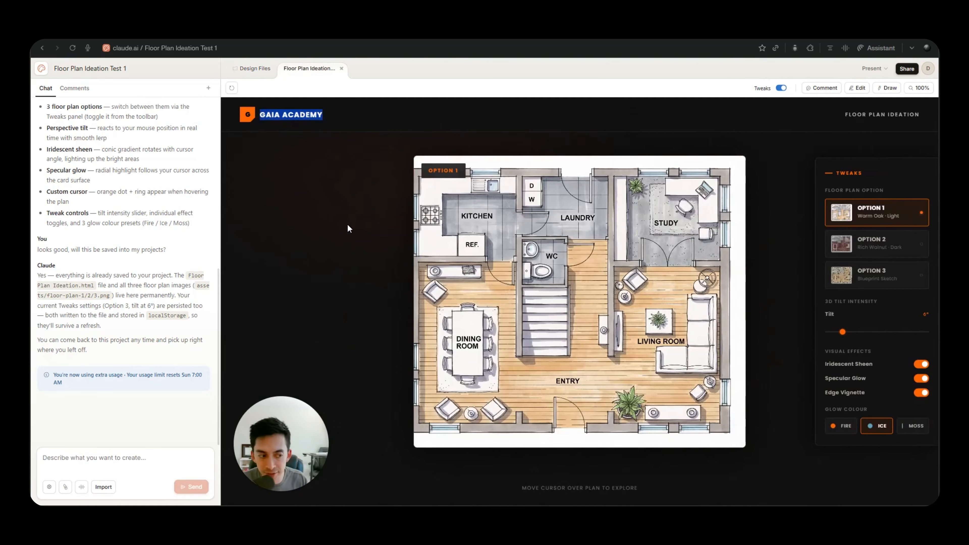
pyautogui.scroll(10, 109, 252)
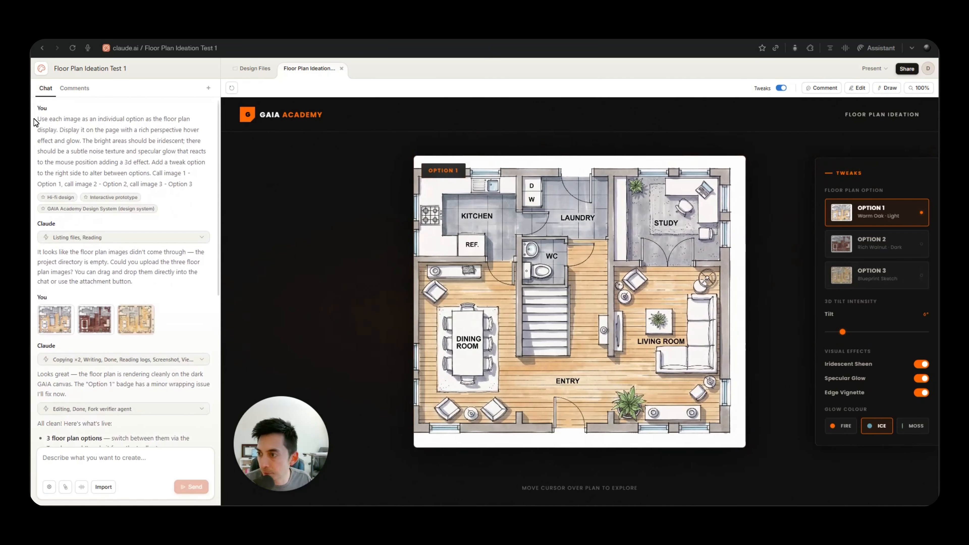
pyautogui.moveTo(36, 120); pyautogui.dragTo(193, 185)
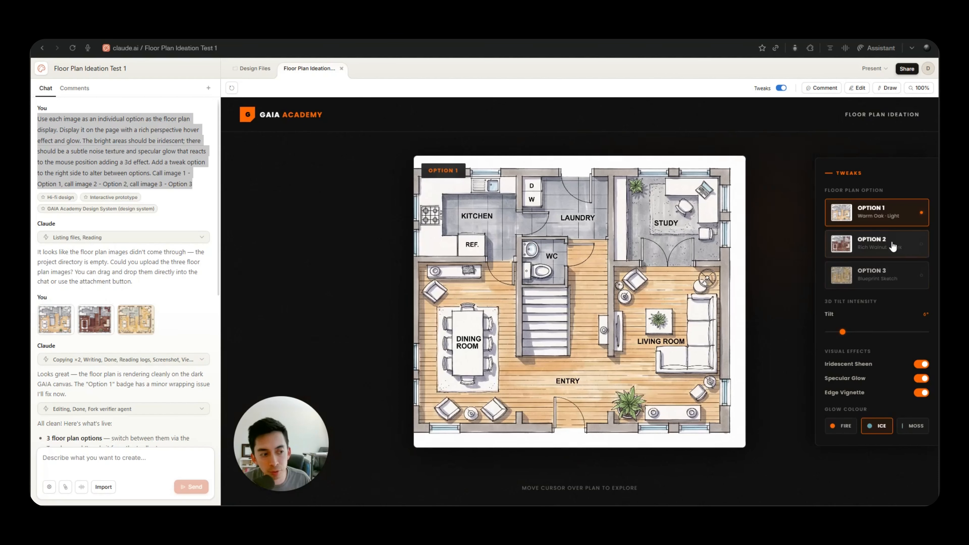
pyautogui.click(875, 270)
pyautogui.click(870, 217)
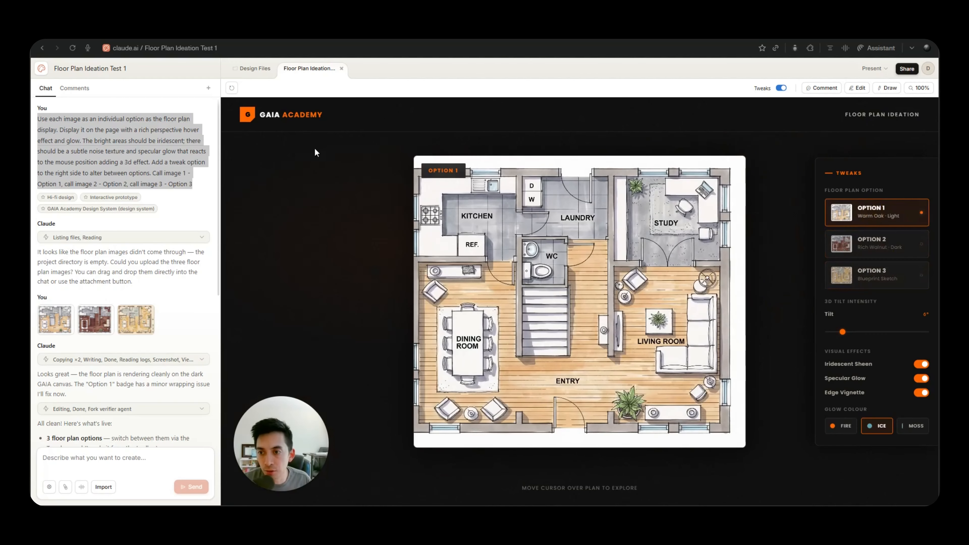
# Return to the Claude Design overview and open the GAIA Academy Design System from the design systems list
pyautogui.click(250, 68)
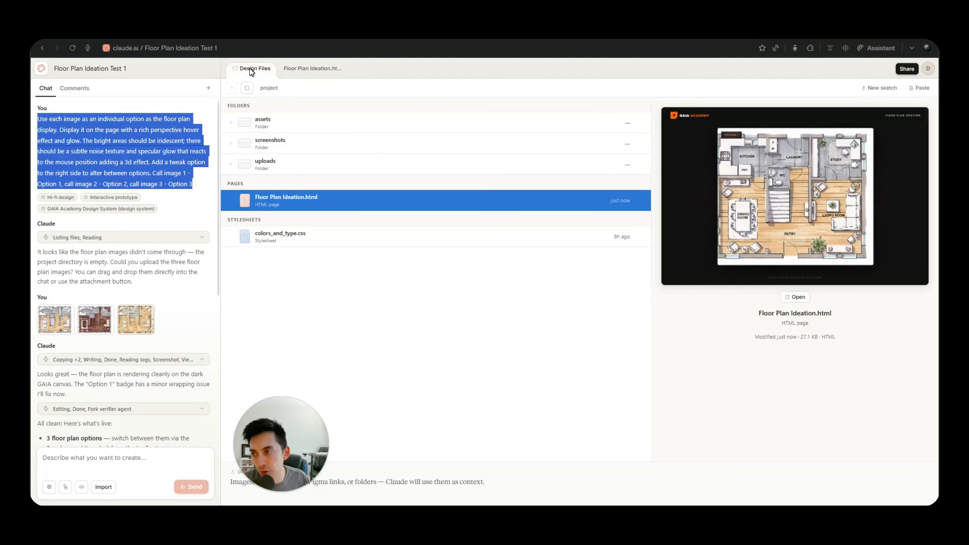
pyautogui.click(42, 68)
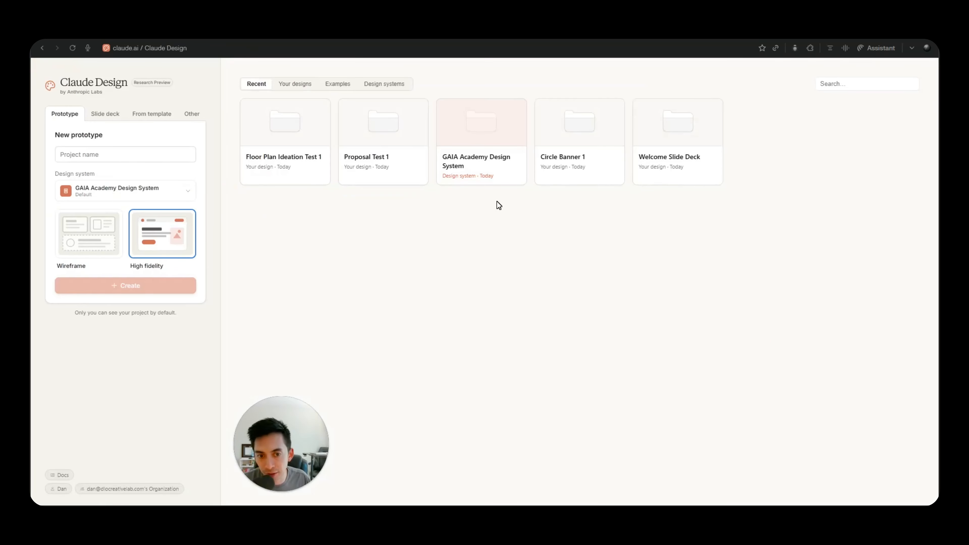
pyautogui.click(295, 89)
pyautogui.click(386, 87)
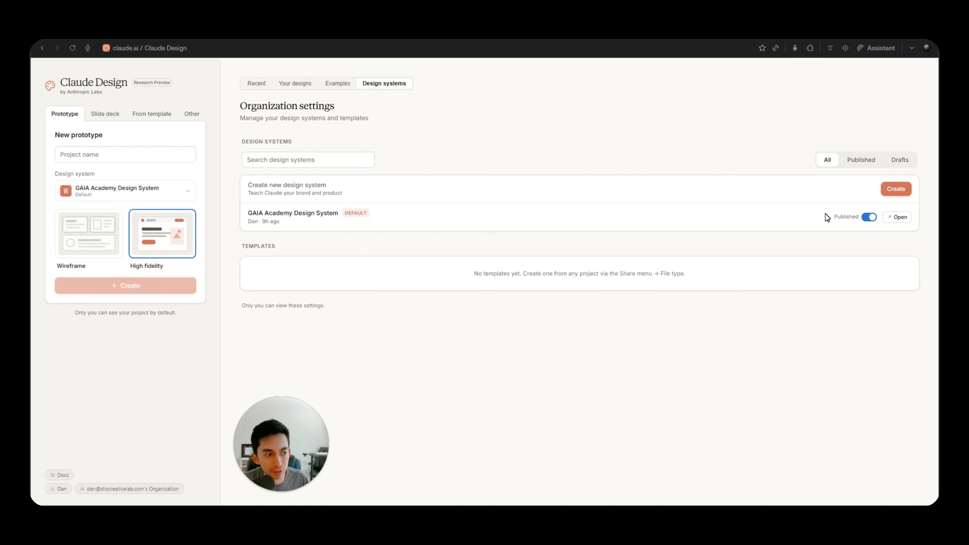
pyautogui.click(901, 217)
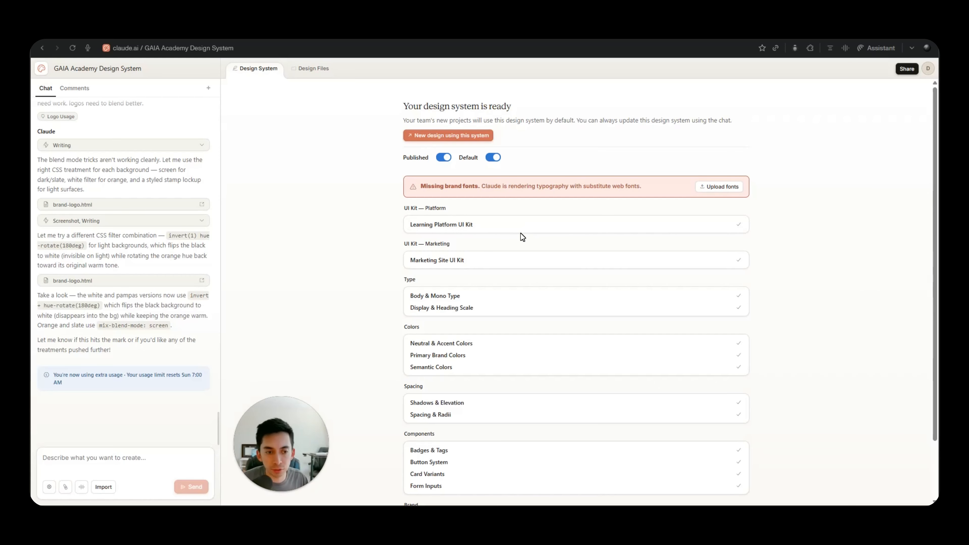
# Review the GAIA Academy system's Learning Platform UI Kit, Marketing Site UI Kit and Body & Mono Type previews, and glance at its design files
pyautogui.scroll(-3, 617, 194)
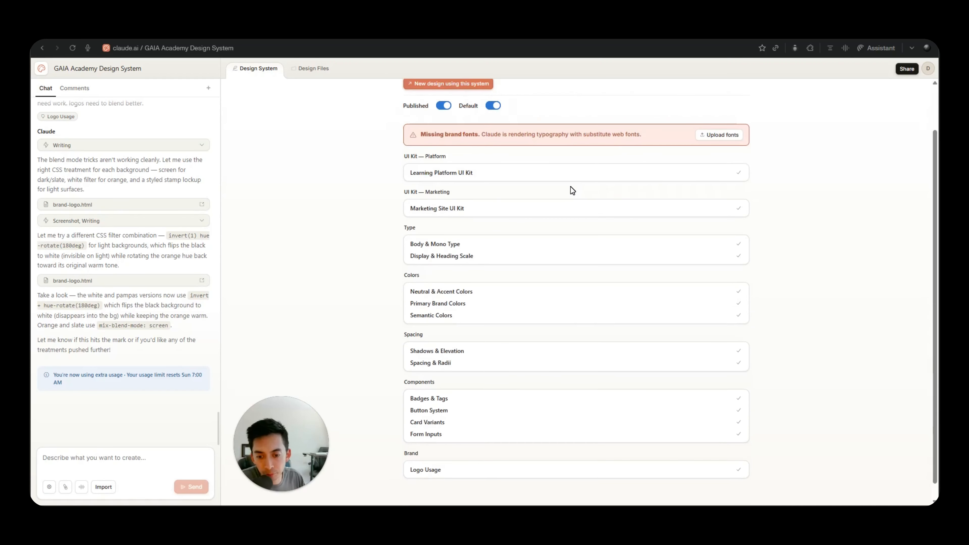
pyautogui.click(440, 157)
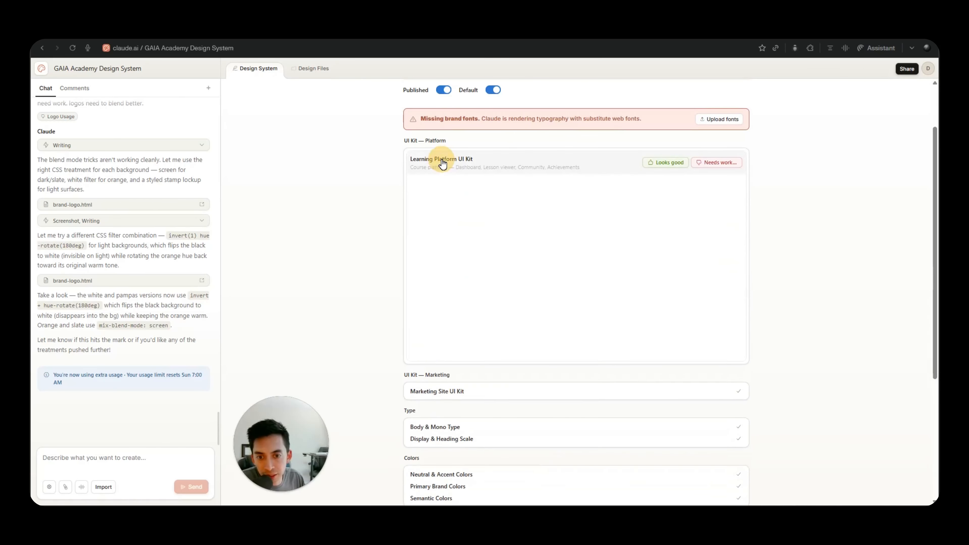
pyautogui.scroll(-2, 539, 191)
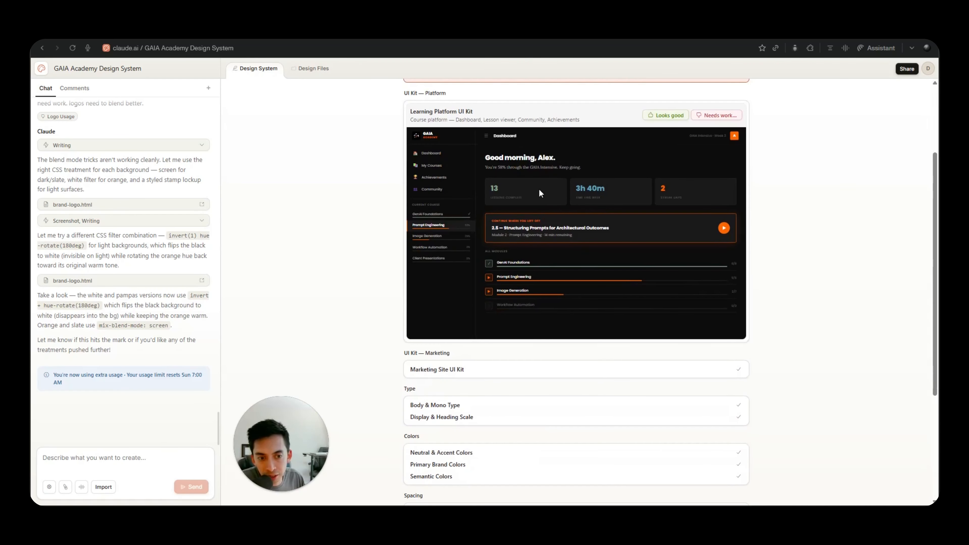
pyautogui.click(440, 364)
pyautogui.click(444, 429)
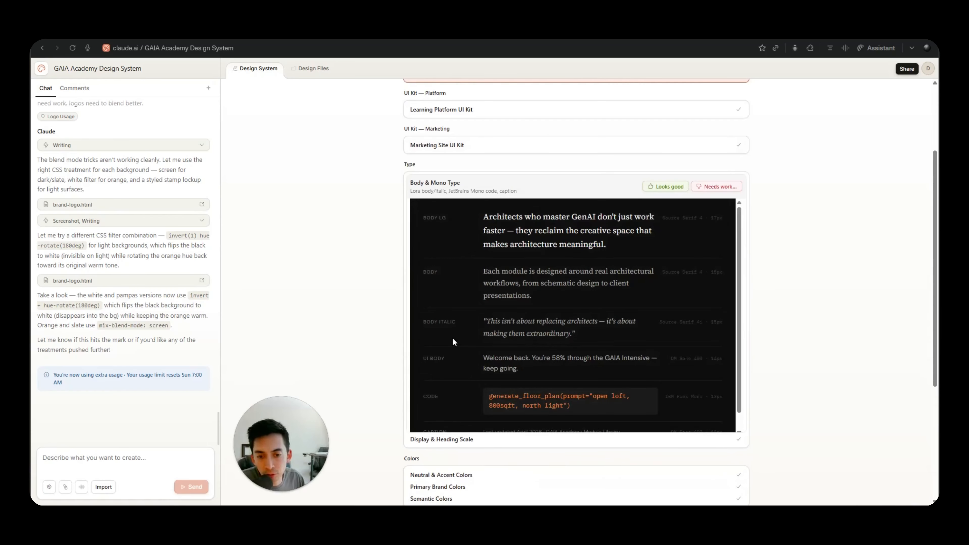
pyautogui.scroll(3, 388, 193)
pyautogui.click(308, 68)
pyautogui.click(258, 68)
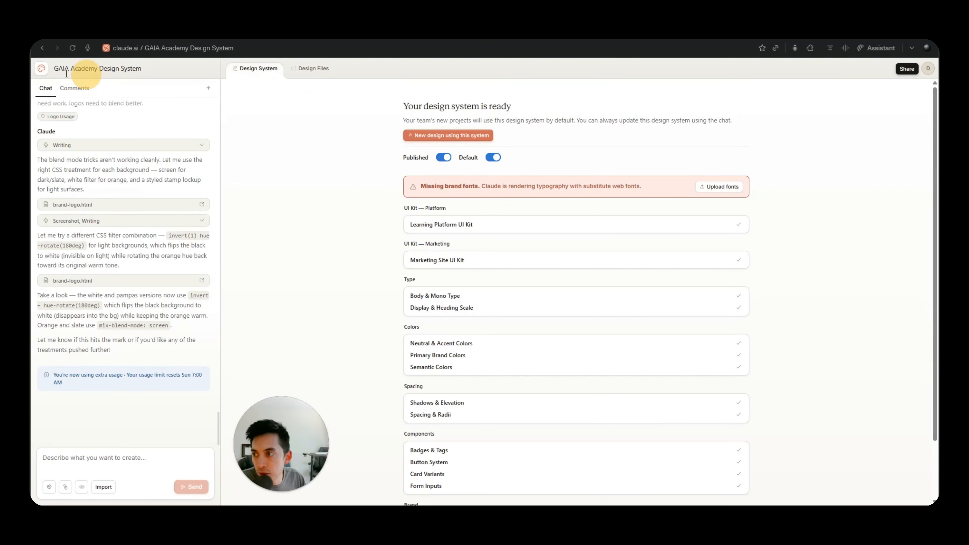
# Go back to the overview's design systems list and start creating a new design system
pyautogui.click(43, 70)
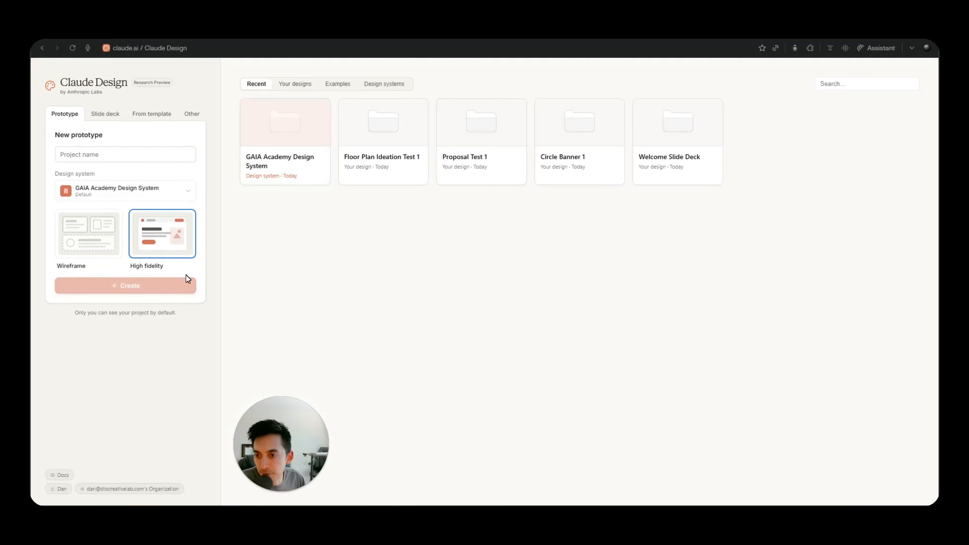
pyautogui.click(382, 88)
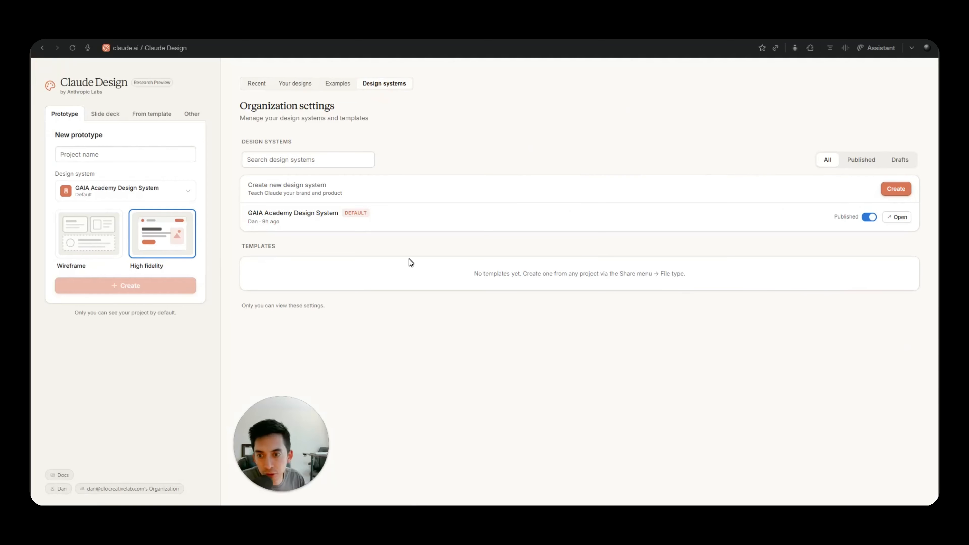
pyautogui.click(895, 189)
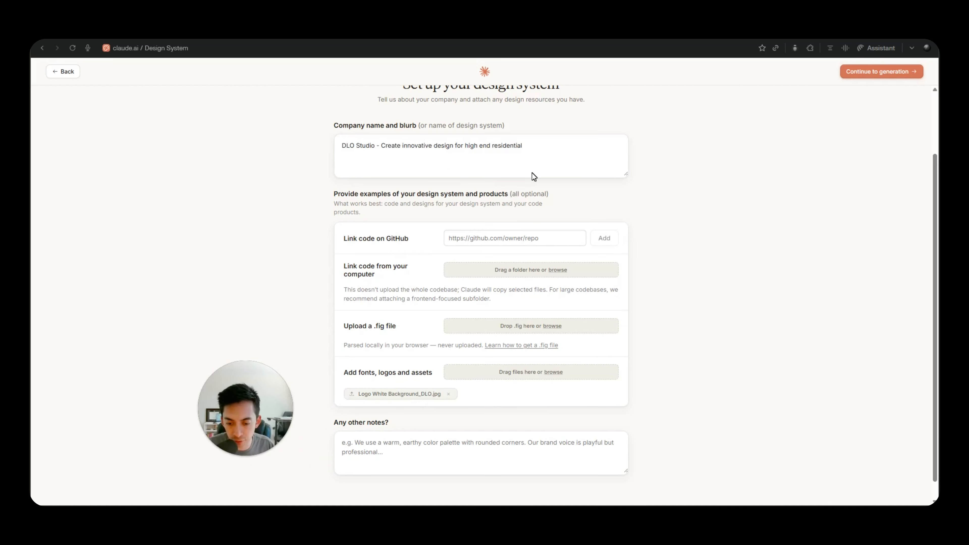
# Check the DLO Studio company blurb and attached Logo White Background_DLO.jpg, and generate the design system
pyautogui.scroll(-2, 406, 380)
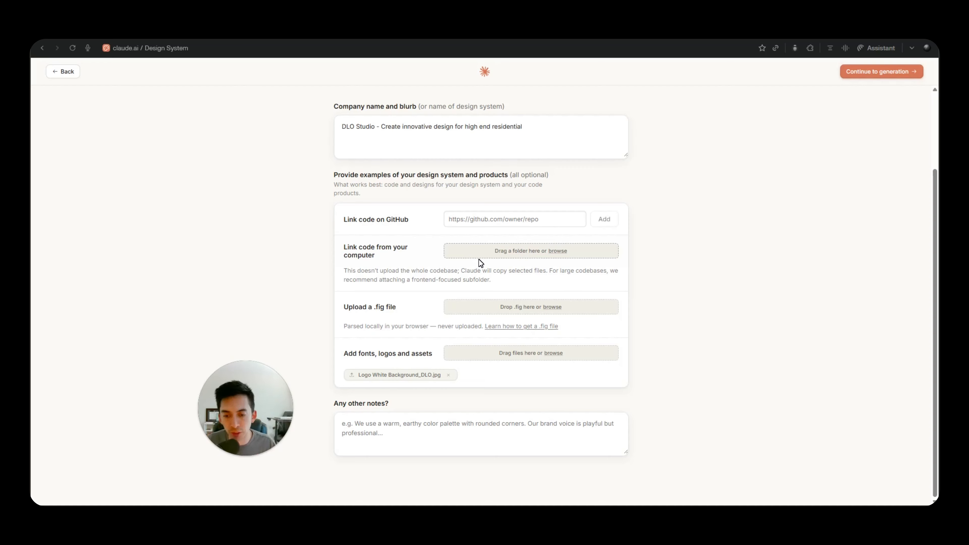
pyautogui.moveTo(449, 143); pyautogui.dragTo(555, 142)
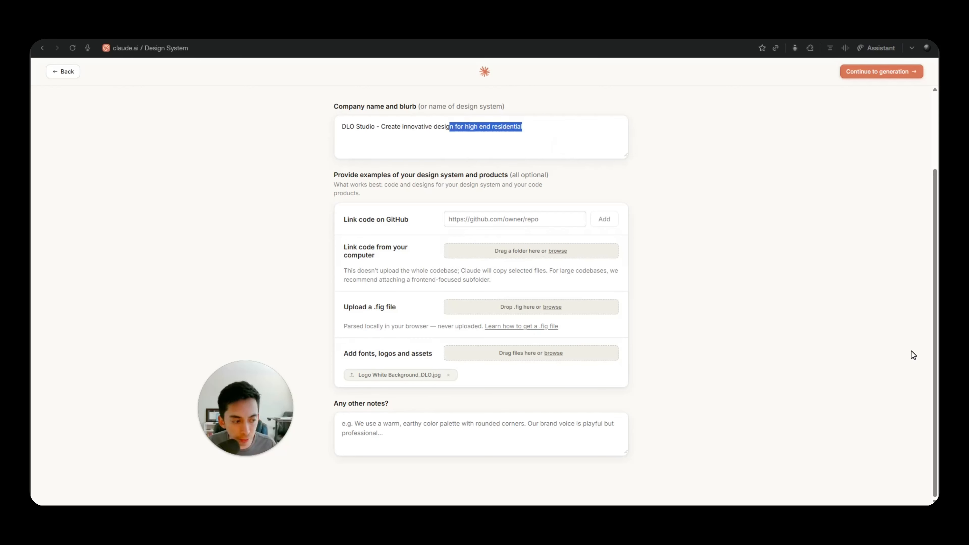
pyautogui.click(849, 74)
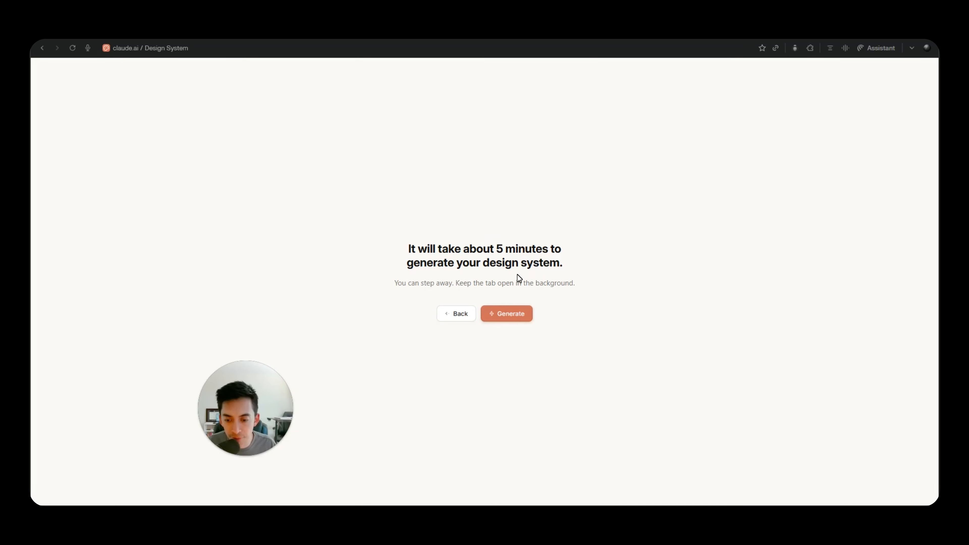
pyautogui.click(507, 314)
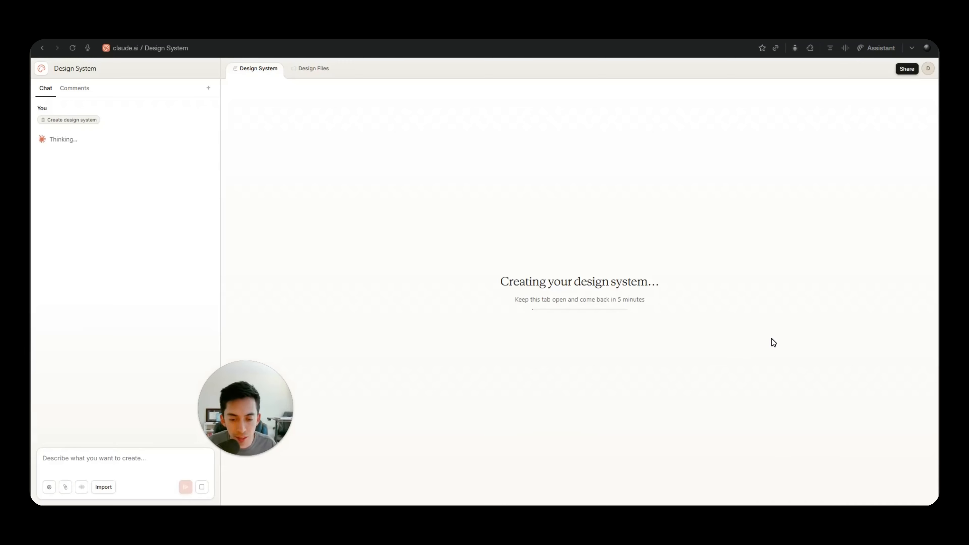
pyautogui.moveTo(273, 415); pyautogui.dragTo(333, 403)
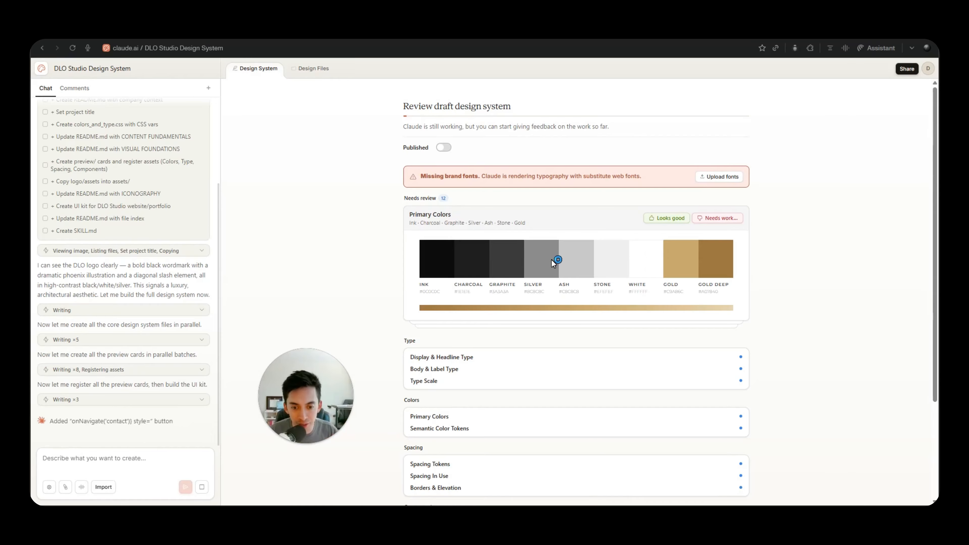
# Review the draft DLO Studio design system and approve its Primary Colors and Semantic Color Tokens as looking good
pyautogui.scroll(-1, 611, 267)
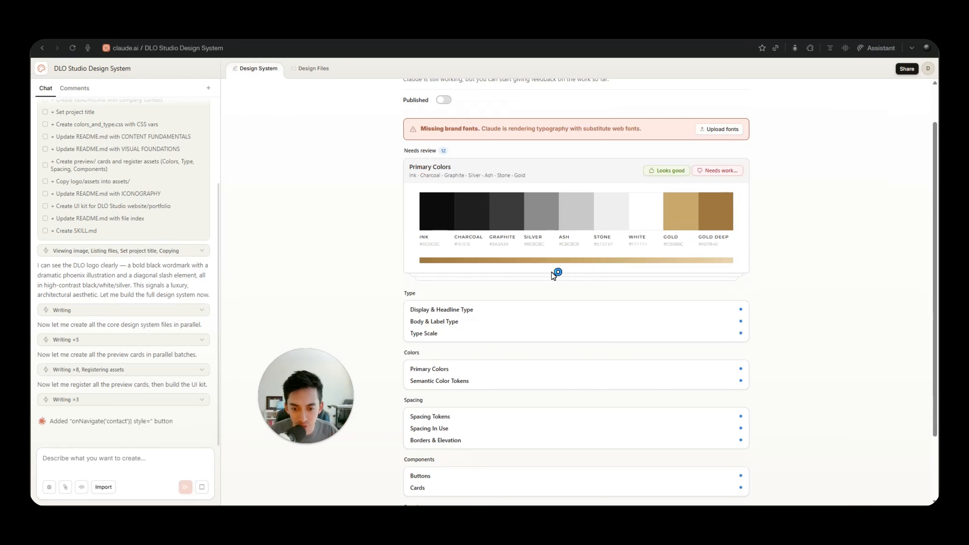
pyautogui.scroll(-1, 584, 264)
pyautogui.scroll(2, 638, 240)
pyautogui.click(667, 218)
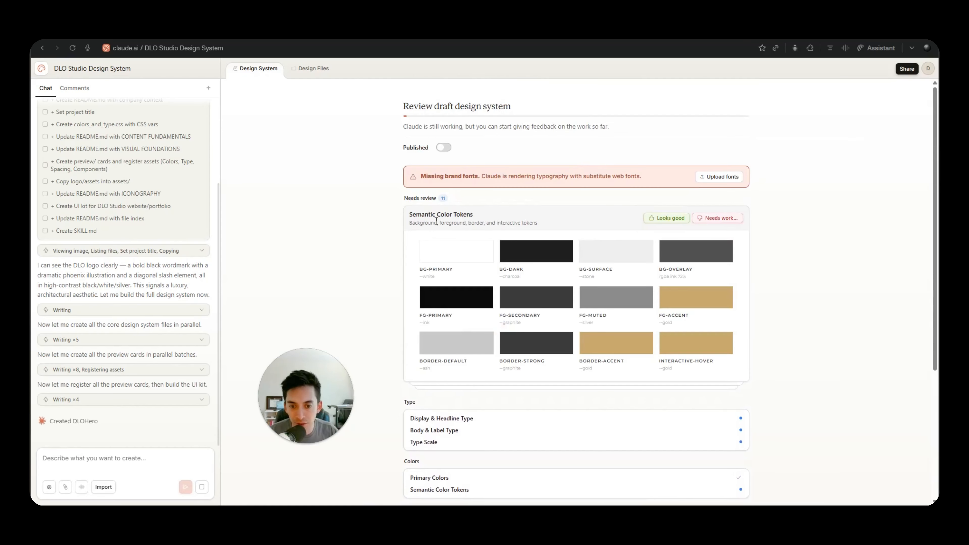
pyautogui.click(655, 218)
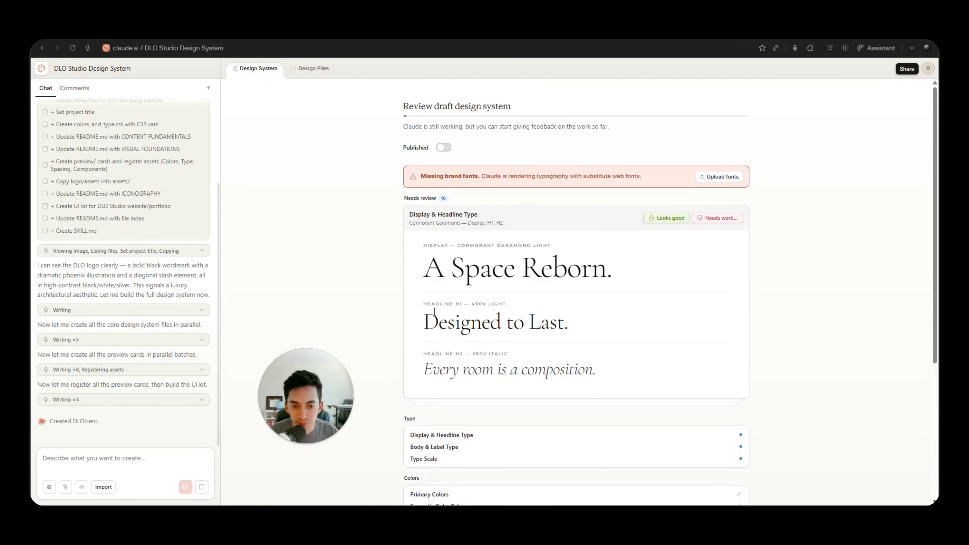
# Mark Display & Headline Type as needing work and submit the feedback "i want a different headline h2, bolder"
pyautogui.click(707, 219)
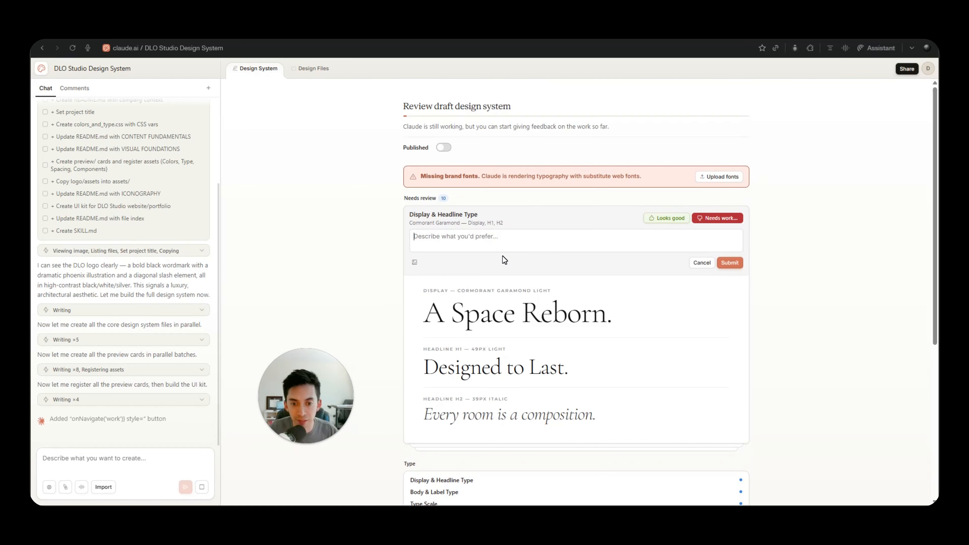
pyautogui.write('i want')
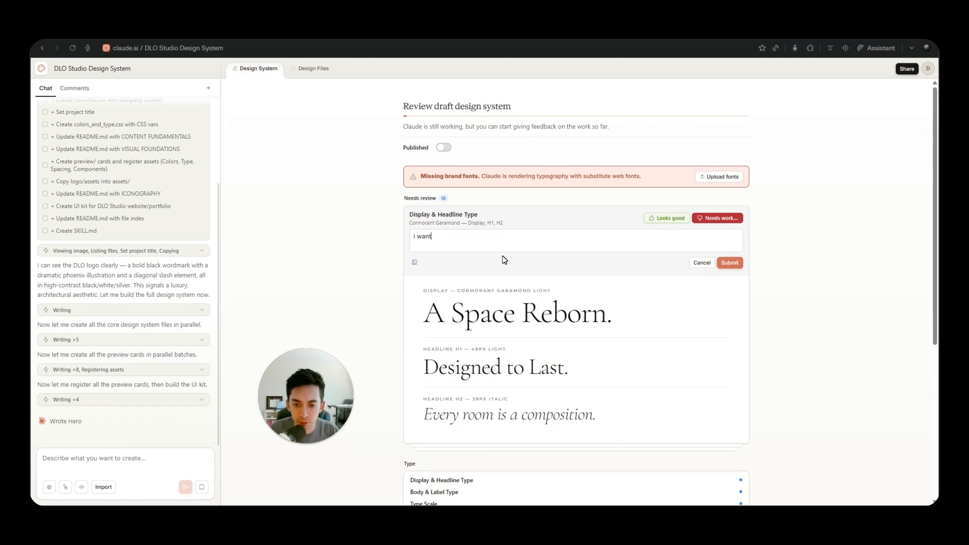
pyautogui.write(' a differ')
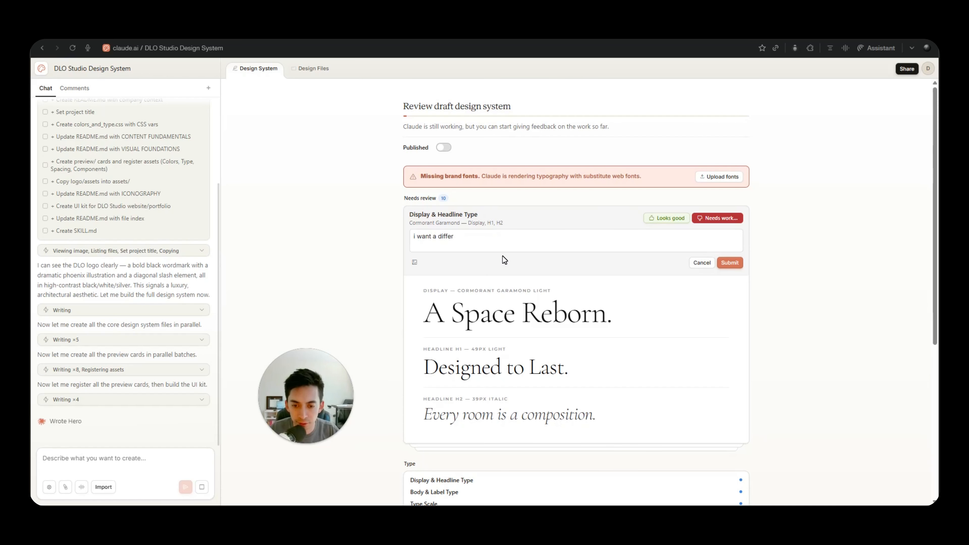
pyautogui.write('ent headline h2')
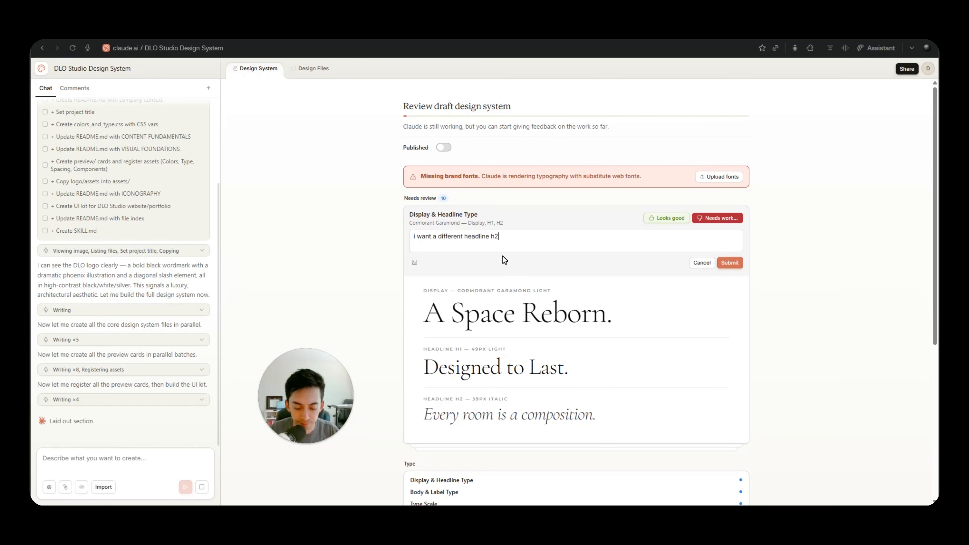
pyautogui.write(', m')
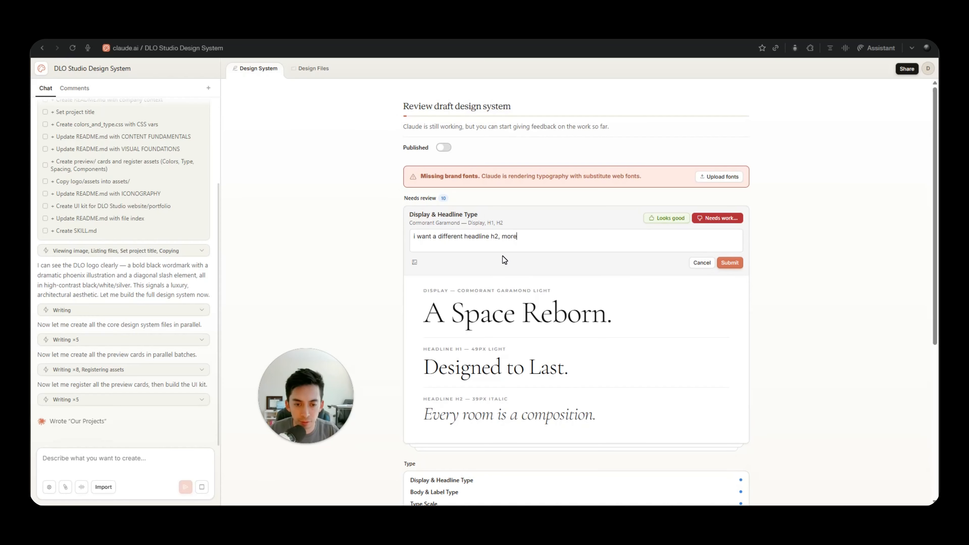
pyautogui.press('BackSpace')
pyautogui.write('bolder')
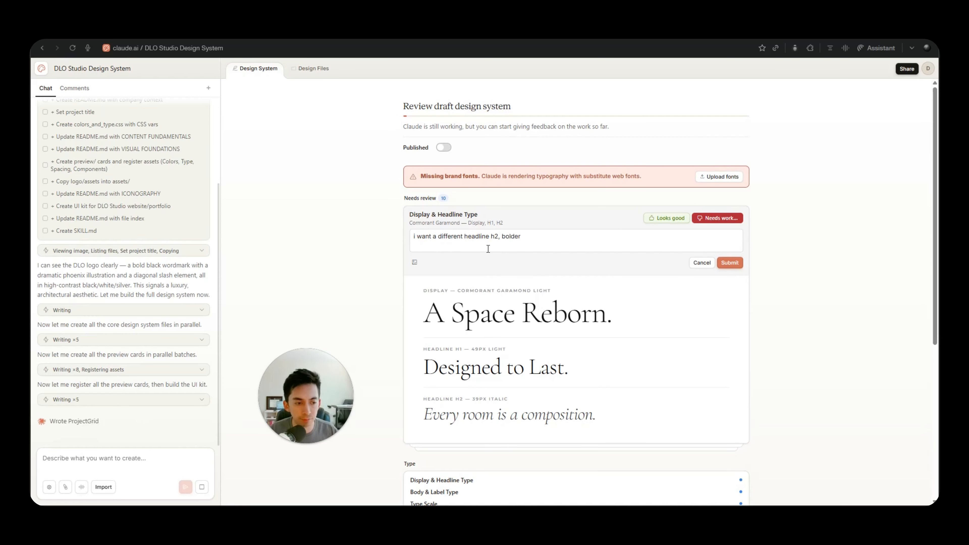
pyautogui.click(735, 262)
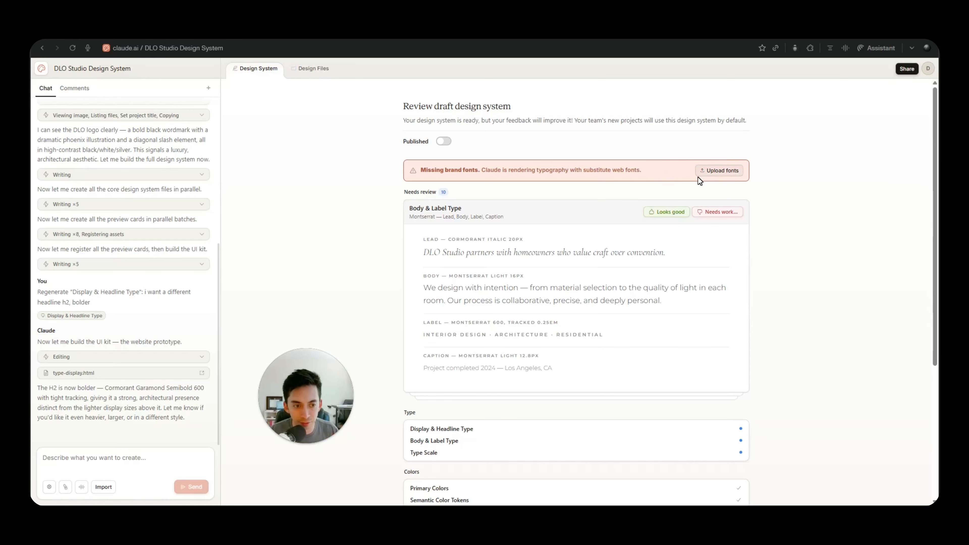
# Approve Body & Label Type, the regenerated Display & Headline Type and Type Scale as looking good
pyautogui.click(663, 213)
pyautogui.click(663, 212)
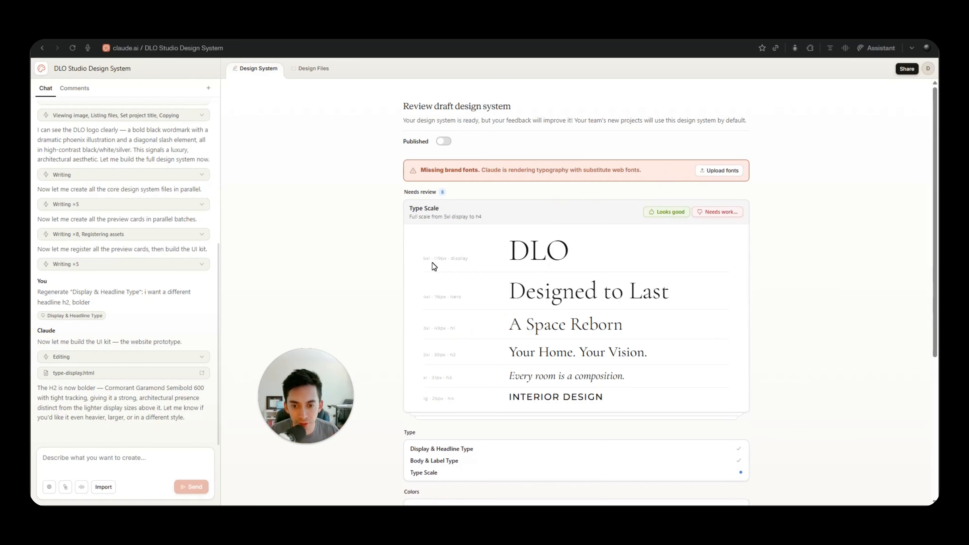
pyautogui.scroll(-1, 489, 313)
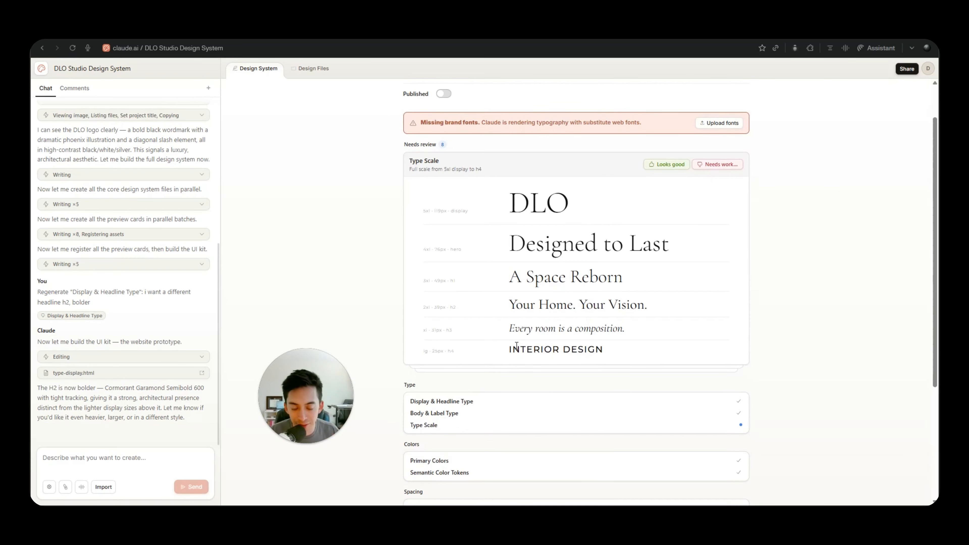
pyautogui.scroll(1, 574, 276)
pyautogui.click(658, 213)
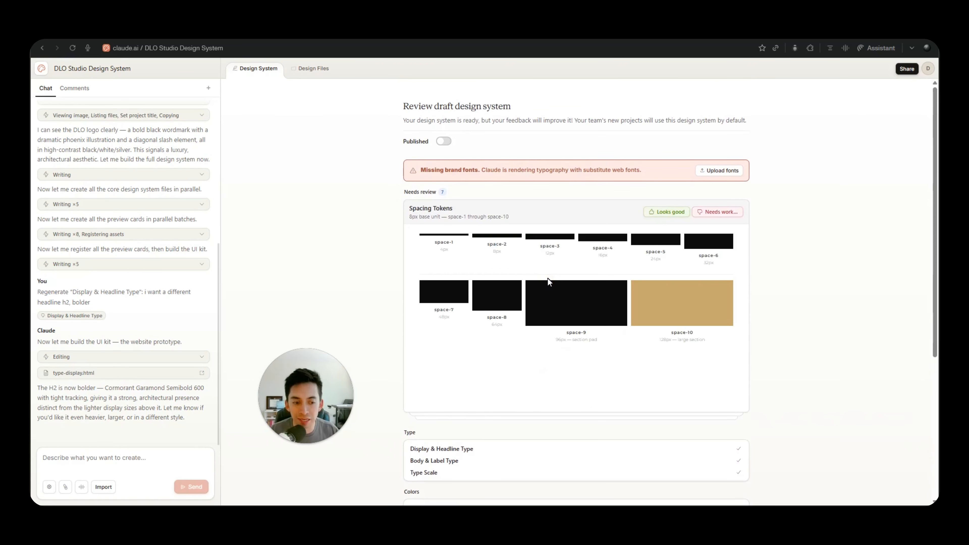
# Mark Spacing Tokens as needing work and submit the feedback "dark gray instead of black"
pyautogui.click(717, 213)
pyautogui.write('d')
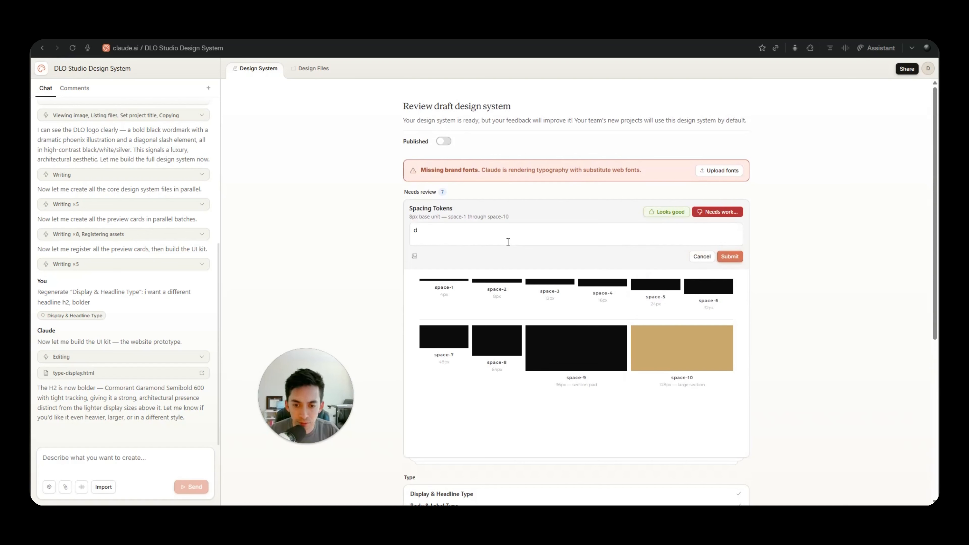
pyautogui.write('ark gray instead ')
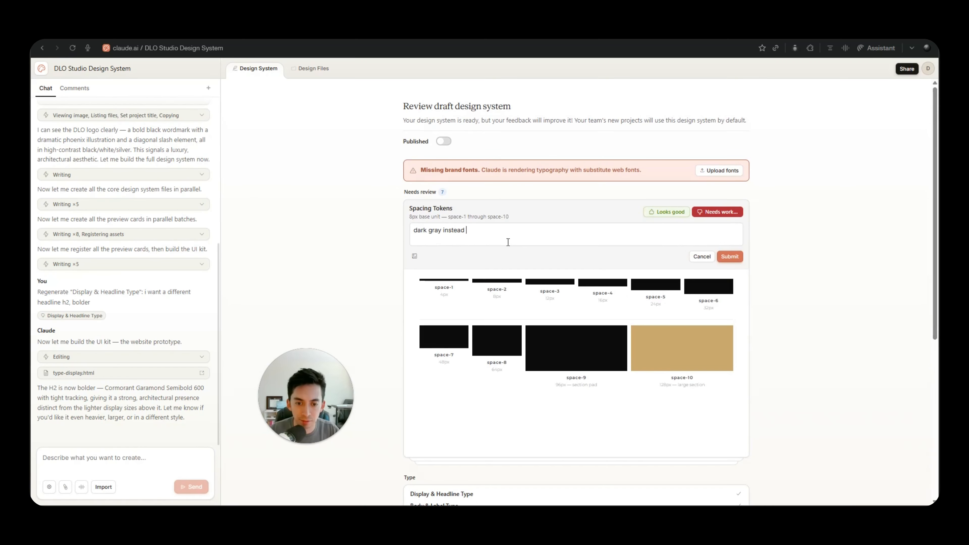
pyautogui.write('of black')
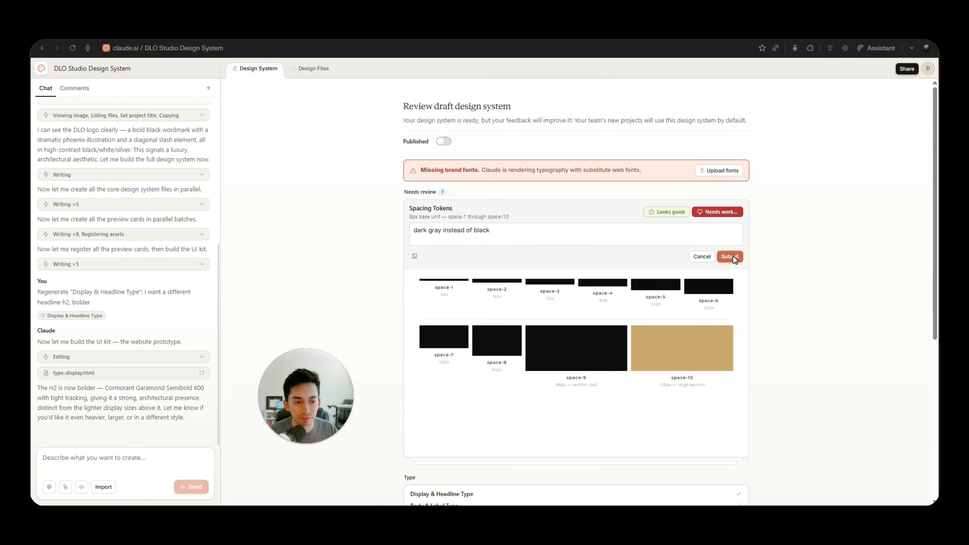
pyautogui.click(730, 256)
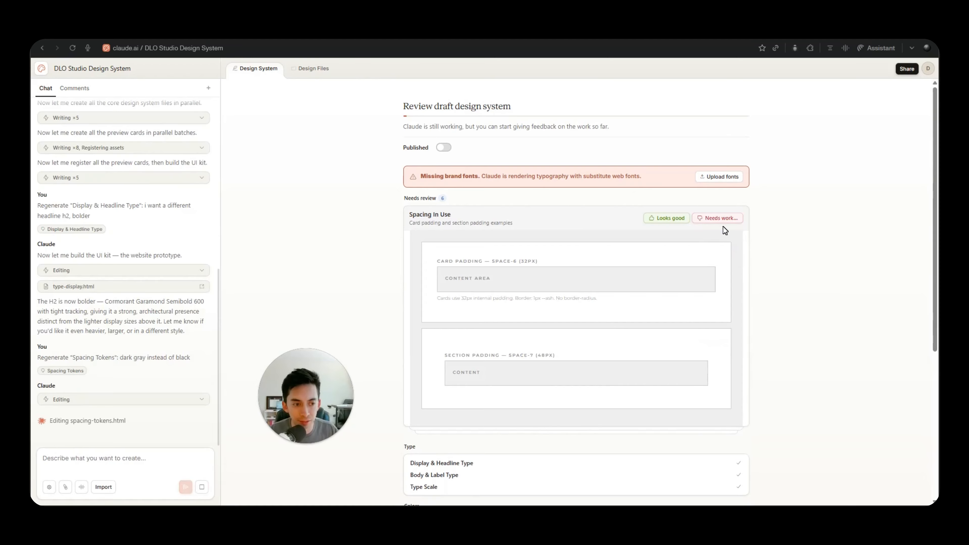
# Approve Spacing In Use, the regenerated Spacing Tokens and Borders & Elevation as looking good
pyautogui.click(664, 221)
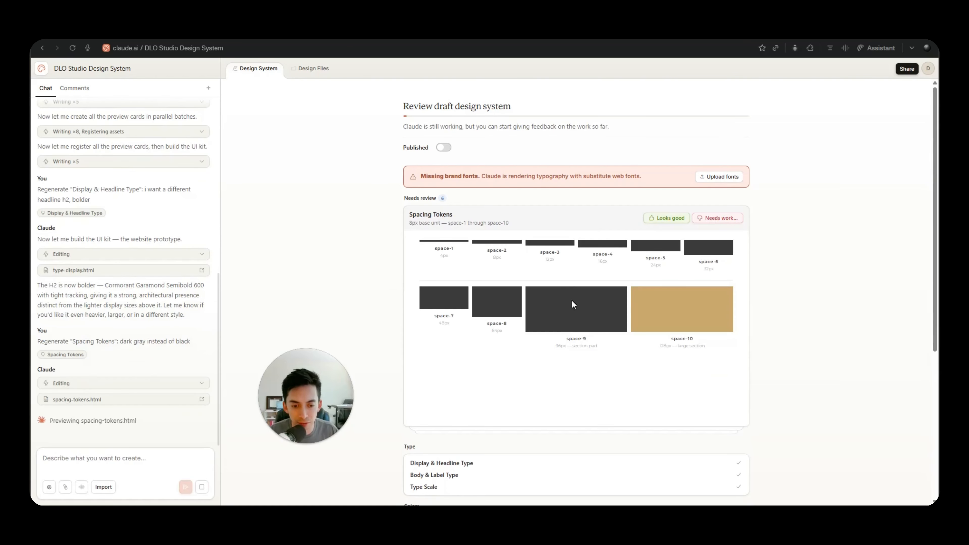
pyautogui.click(666, 209)
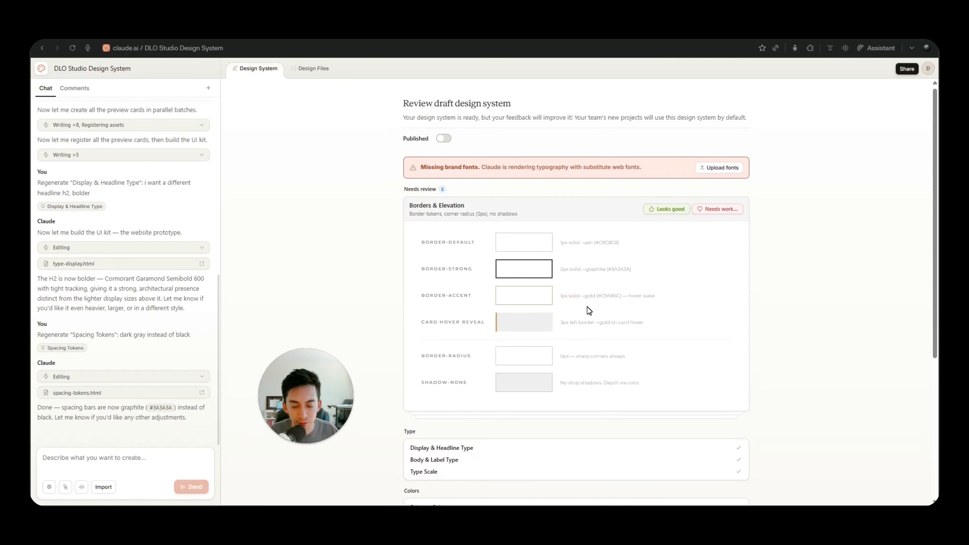
pyautogui.scroll(-1, 587, 306)
pyautogui.click(665, 164)
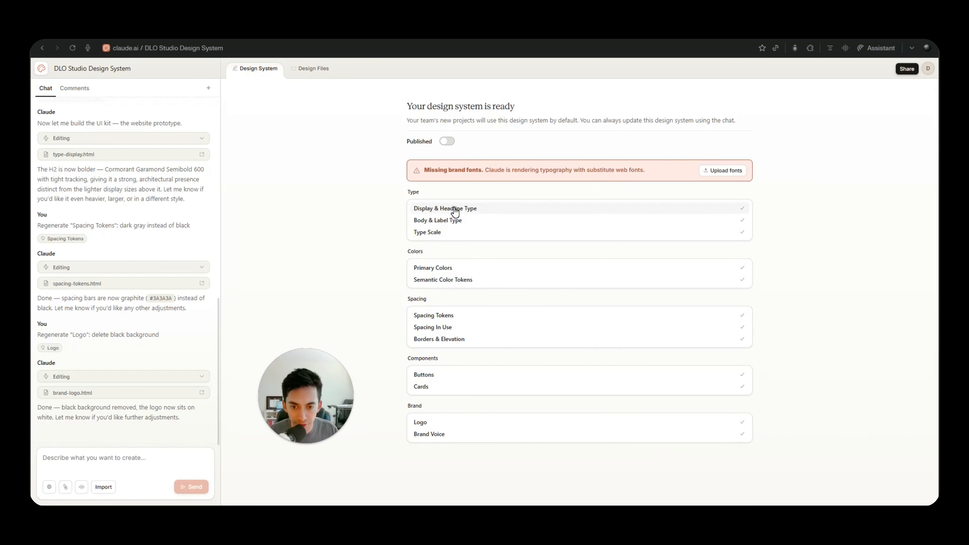
# Review the Type Scale, Body & Label Type, Display & Headline Type, Borders & Elevation and Spacing In Use previews
pyautogui.click(447, 235)
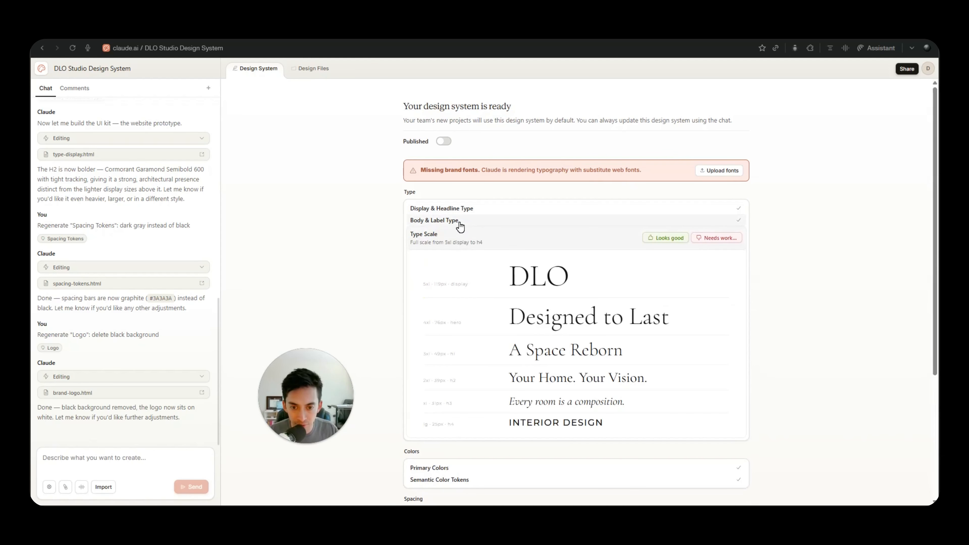
pyautogui.click(511, 222)
pyautogui.click(491, 209)
pyautogui.scroll(-5, 486, 353)
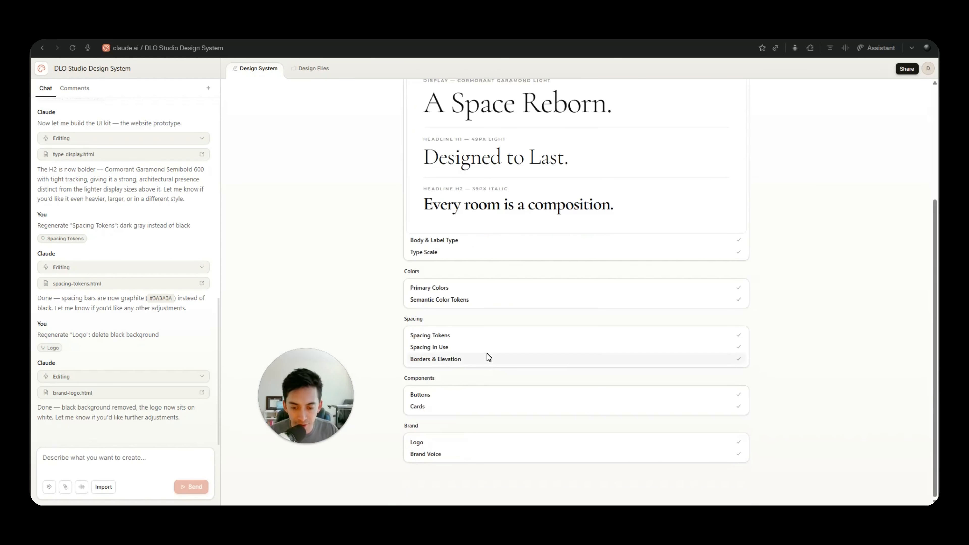
pyautogui.click(458, 358)
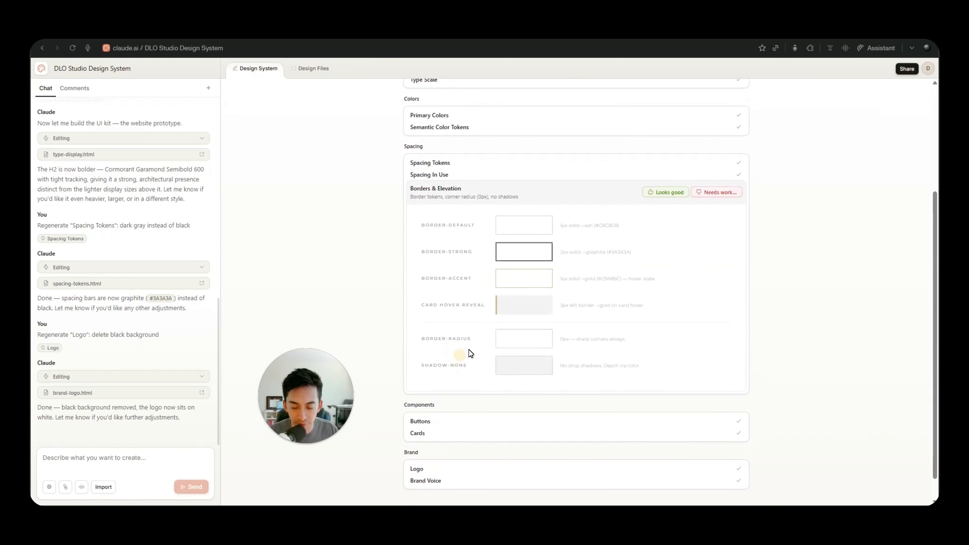
pyautogui.click(450, 173)
pyautogui.scroll(5, 549, 229)
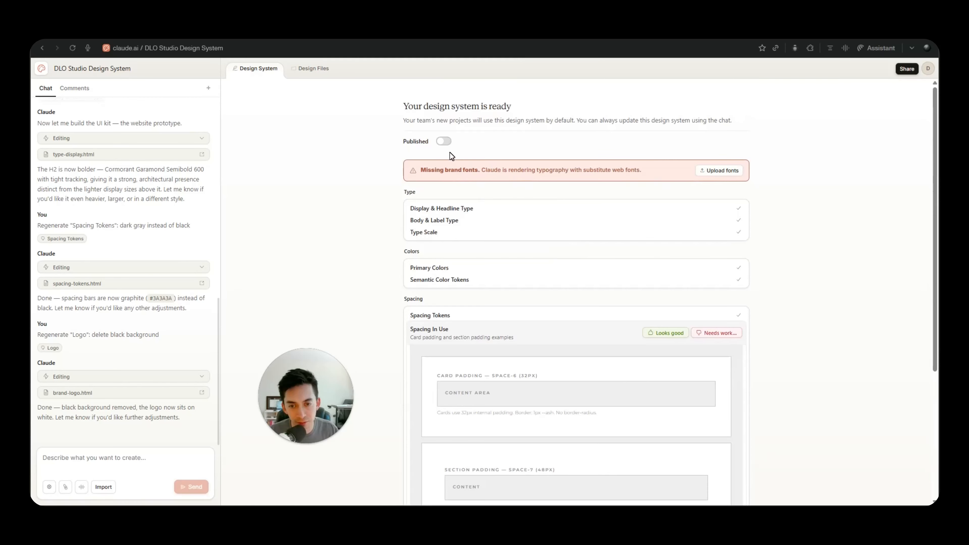
# Publish the DLO Studio design system and look over its full list of sections
pyautogui.click(444, 141)
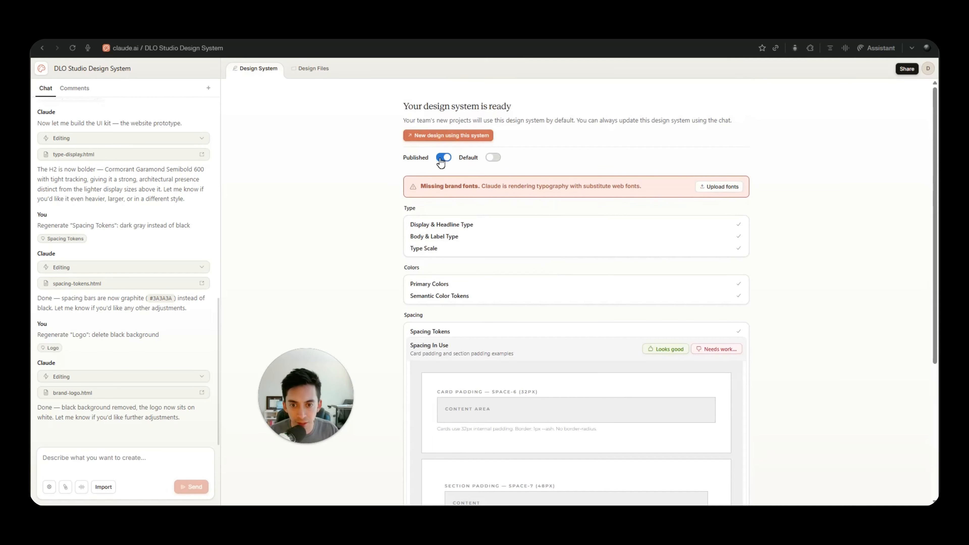
pyautogui.scroll(-5, 520, 248)
pyautogui.scroll(5, 432, 222)
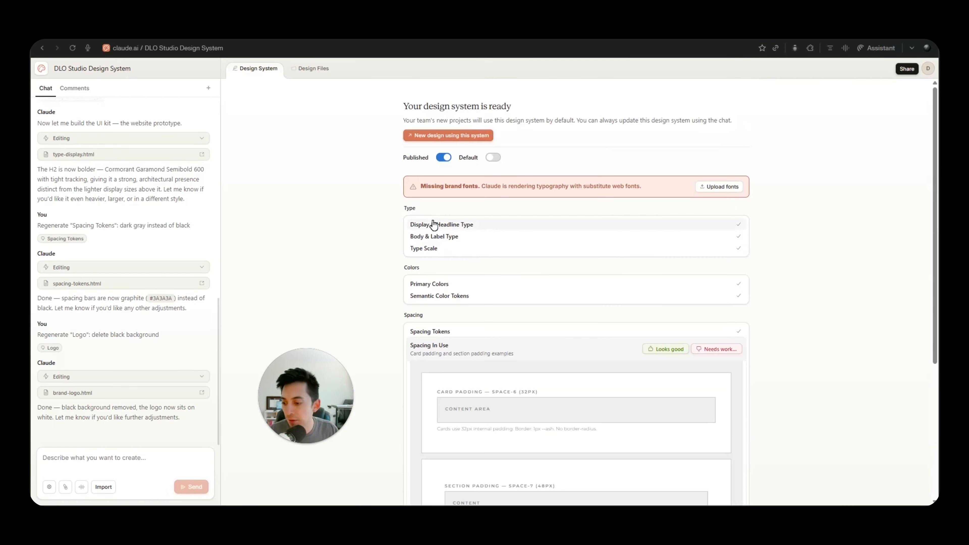
pyautogui.scroll(-5, 440, 260)
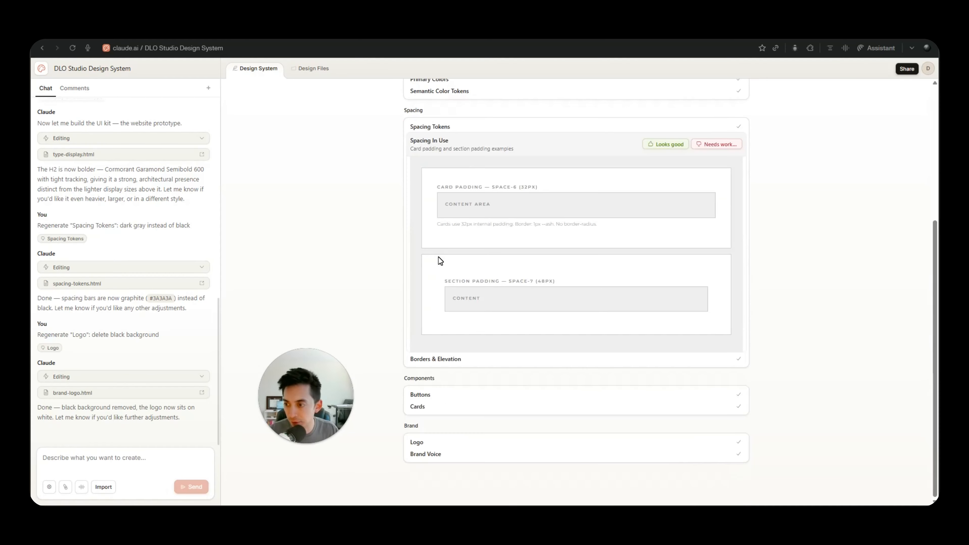
pyautogui.click(134, 461)
pyautogui.scroll(5, 694, 240)
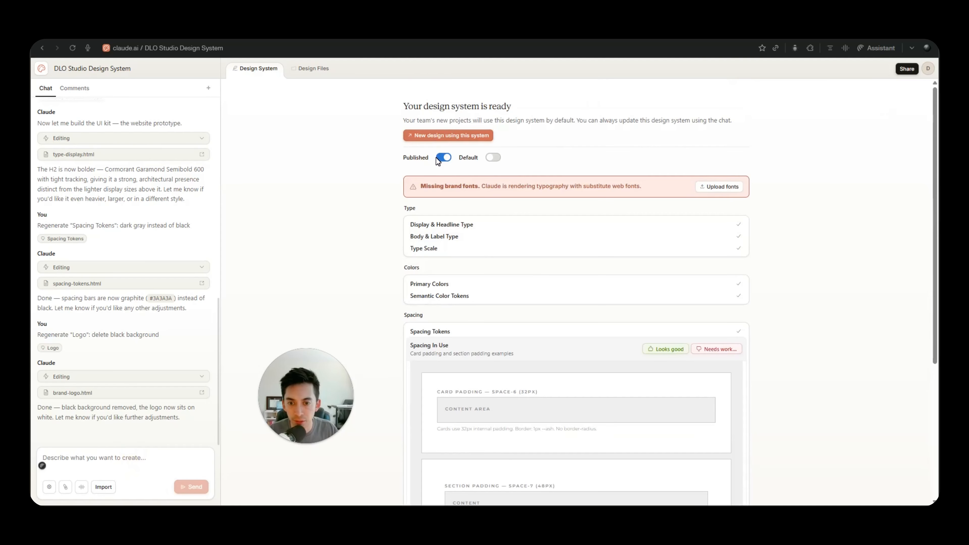
# Return to the projects overview and set up a new slide deck that uses the DLO Studio Design System
pyautogui.click(42, 70)
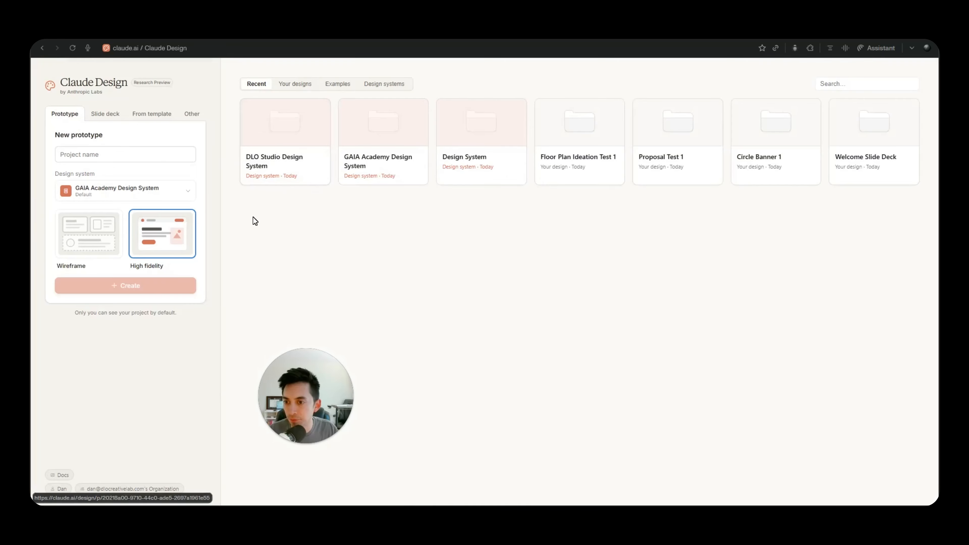
pyautogui.click(106, 114)
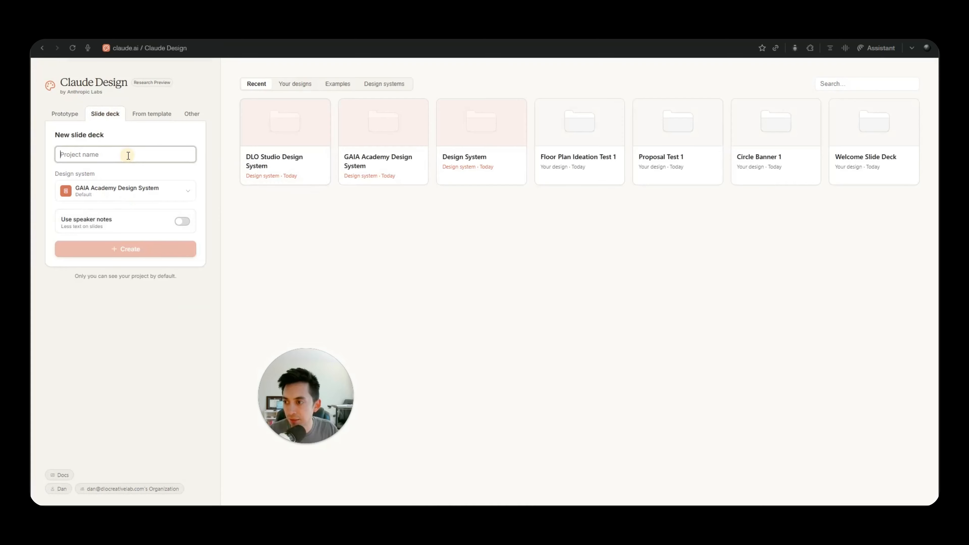
pyautogui.click(148, 194)
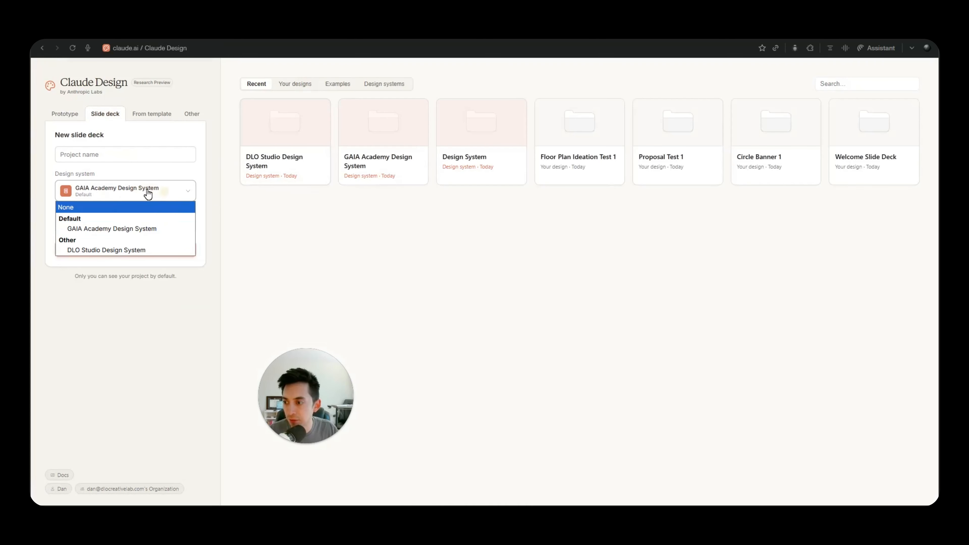
pyautogui.click(120, 252)
# Name the deck "give me 3 slides that talk about what claude design is and how it can help architects in their daily workflow" and create it
pyautogui.click(119, 155)
pyautogui.write('gi')
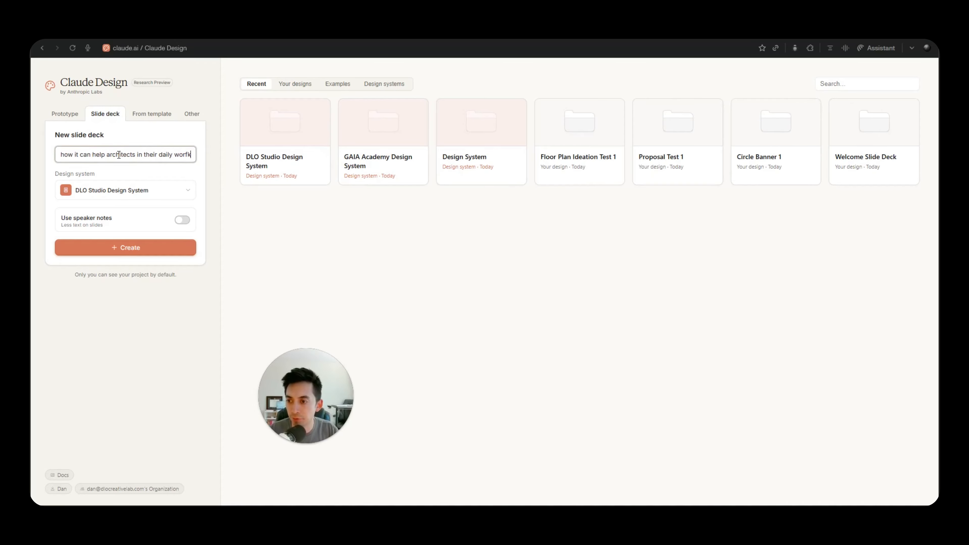
pyautogui.write('low')
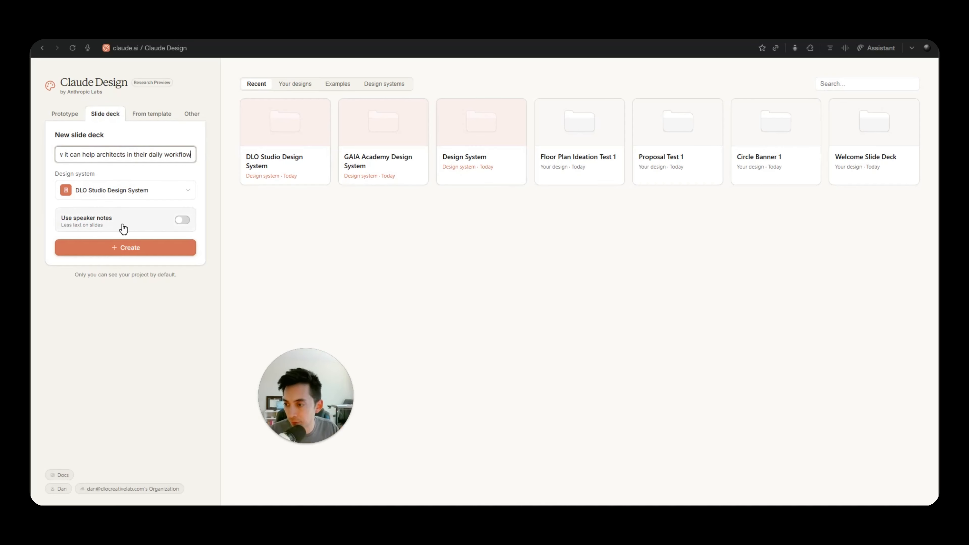
pyautogui.click(135, 246)
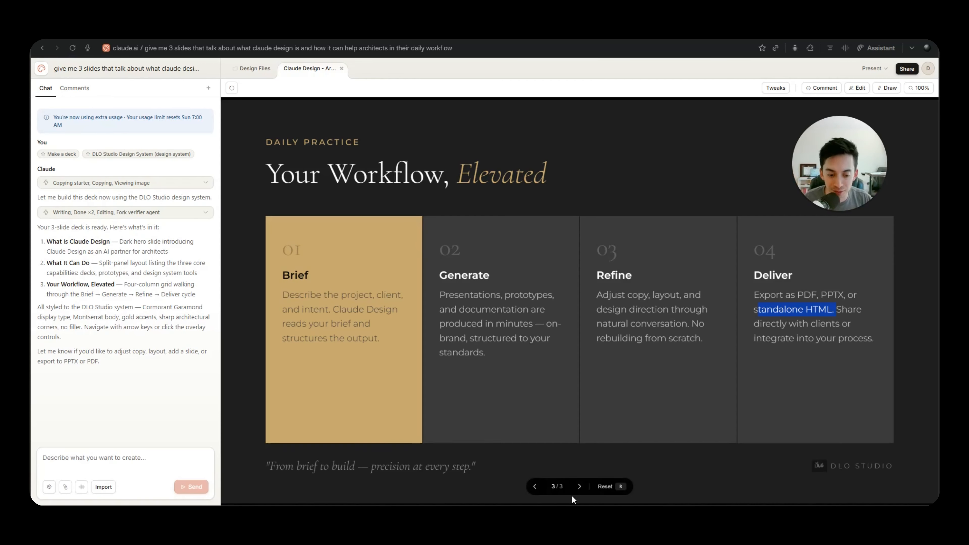
# Page back and forth through the generated three-slide deck to review the intro, capabilities and workflow slides
pyautogui.click(535, 486)
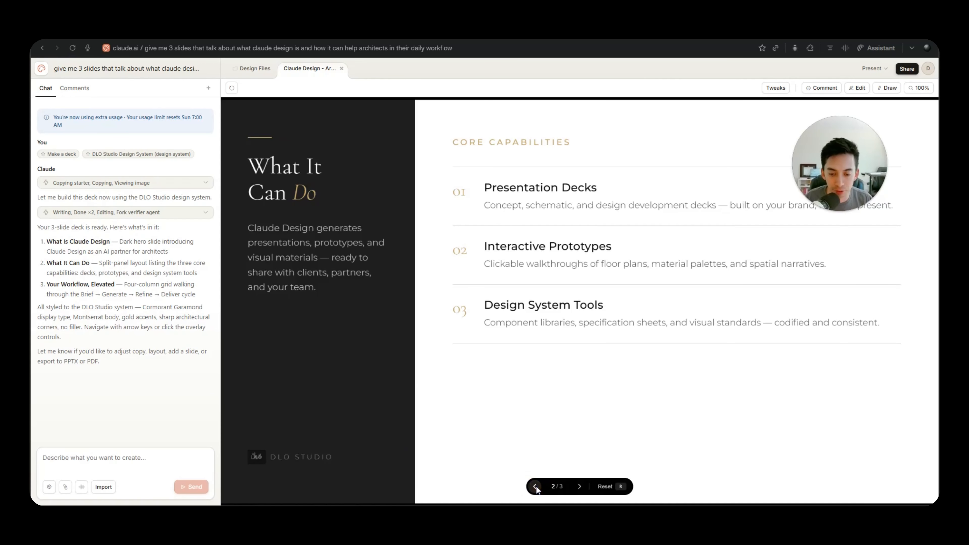
pyautogui.click(535, 487)
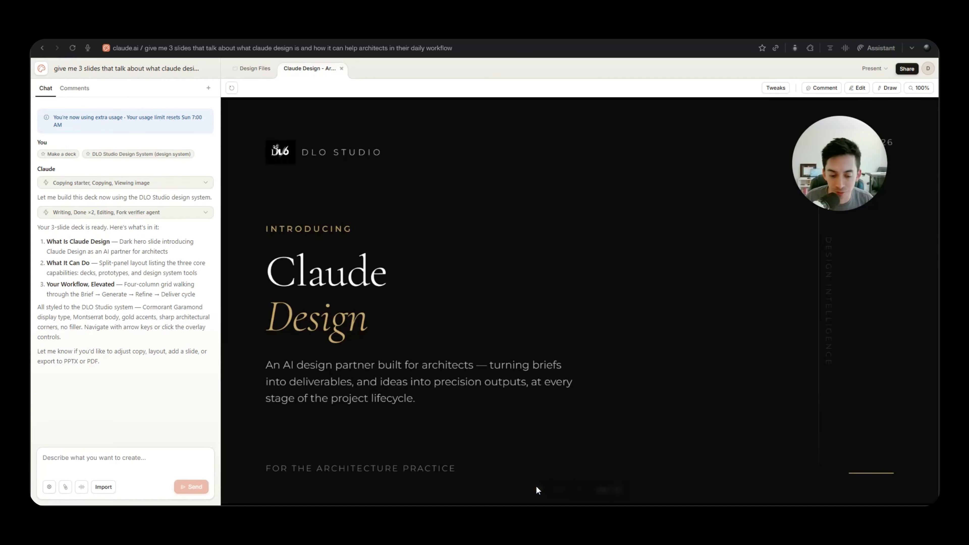
pyautogui.click(578, 487)
pyautogui.click(578, 487)
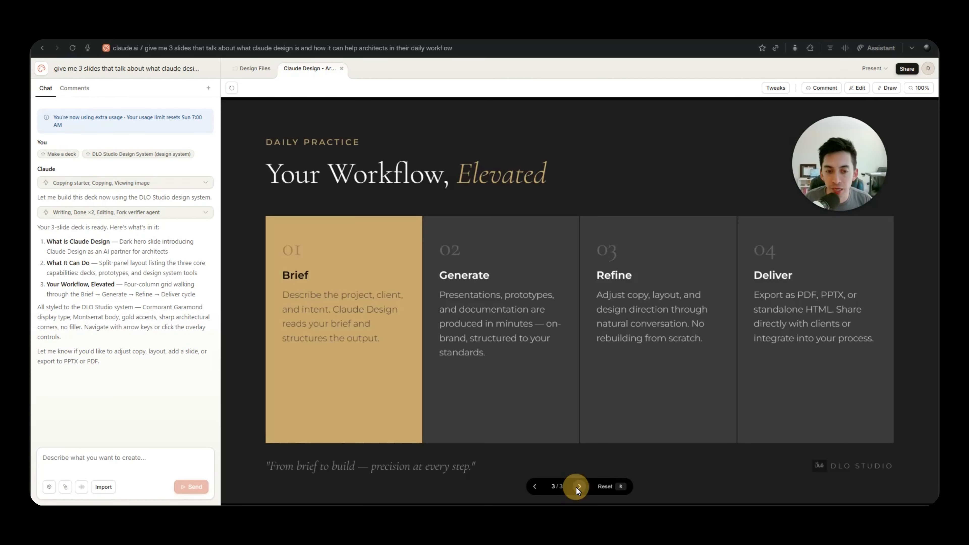
pyautogui.click(535, 487)
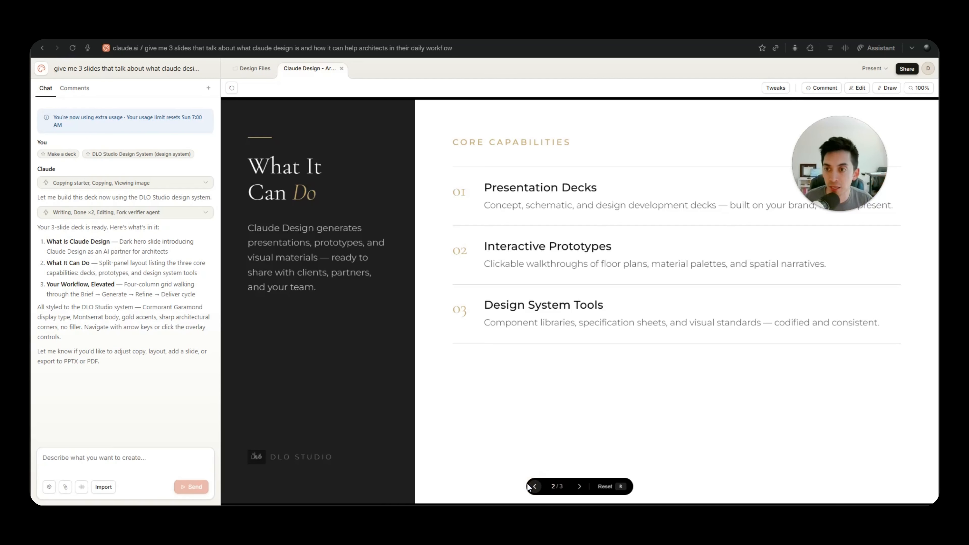
# Leave the slide deck and open GAIA Banner.html in the Circle Banner 1 project
pyautogui.click(256, 69)
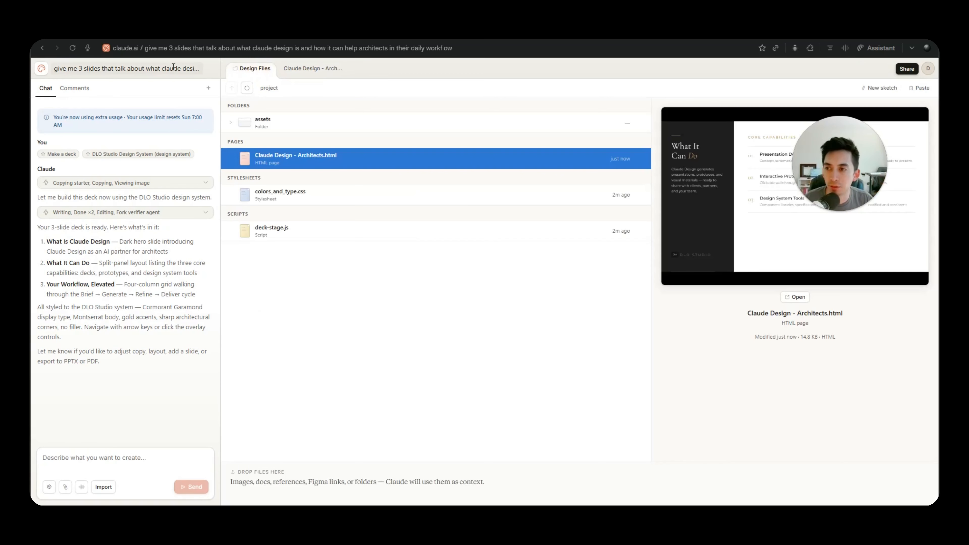
pyautogui.click(50, 70)
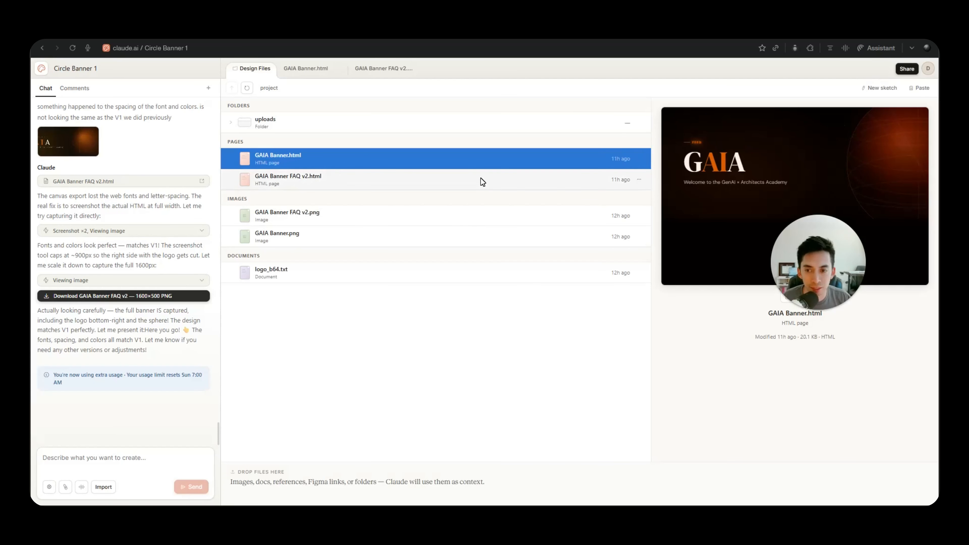
pyautogui.click(305, 70)
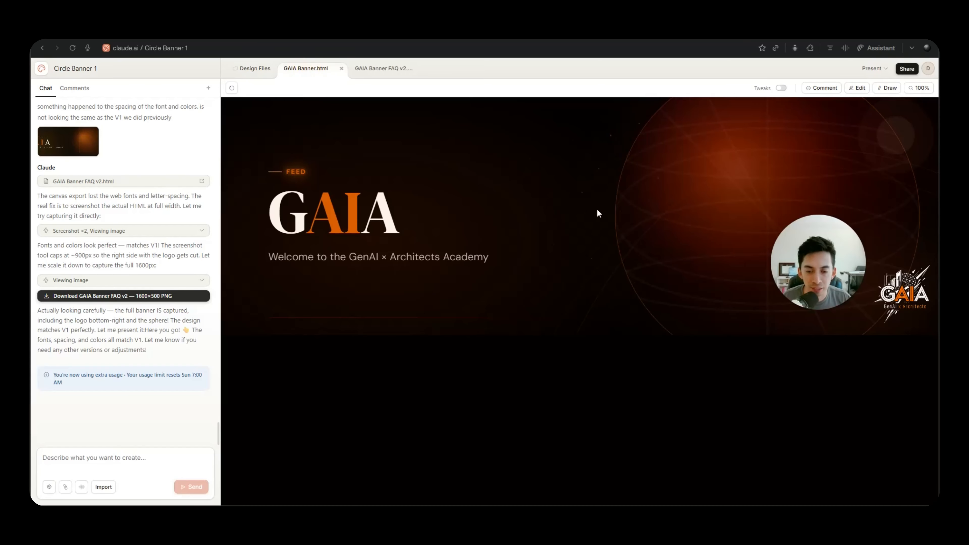
pyautogui.moveTo(823, 247); pyautogui.dragTo(309, 389)
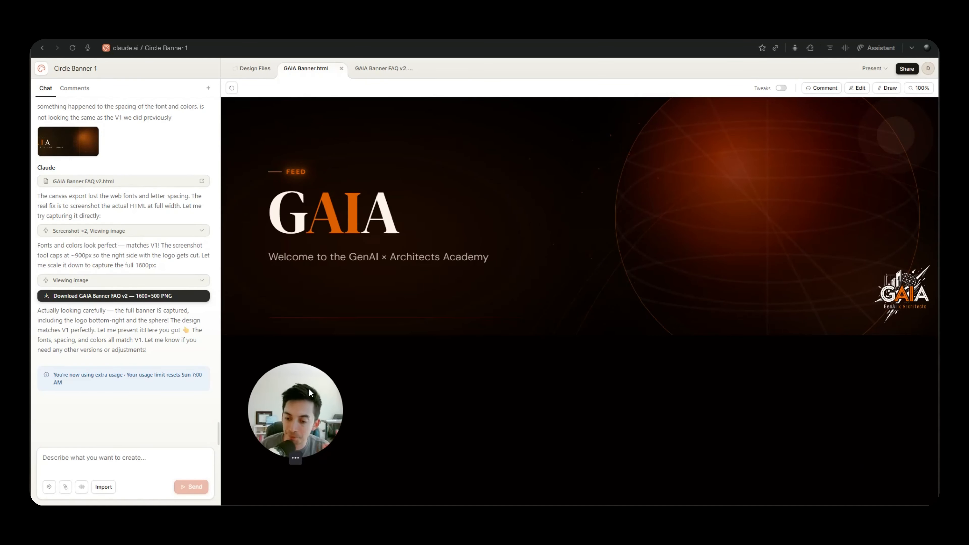
# Comment on the banner's sphere area "this is too bright, change format and center fonts" and send it to Claude
pyautogui.click(819, 88)
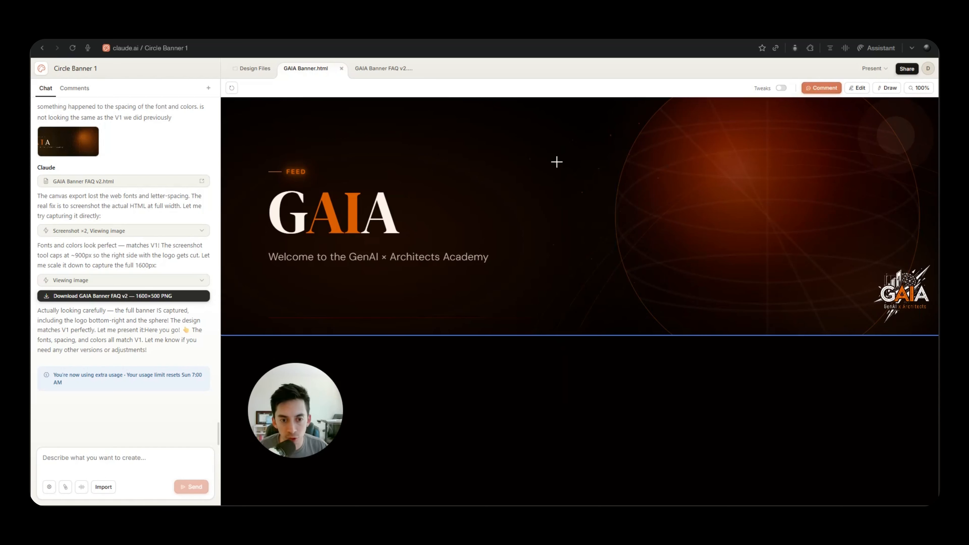
pyautogui.click(702, 175)
pyautogui.write('this is too ')
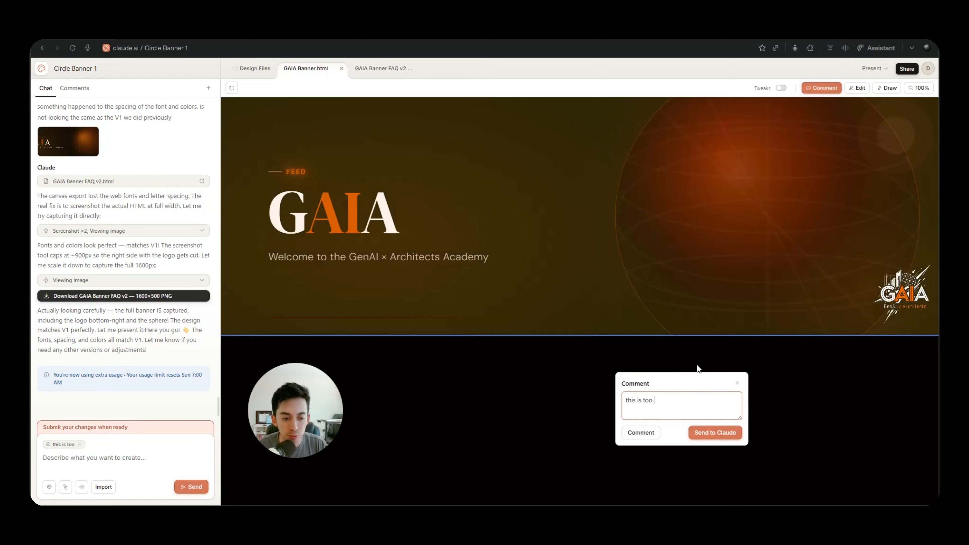
pyautogui.write('bright, change format')
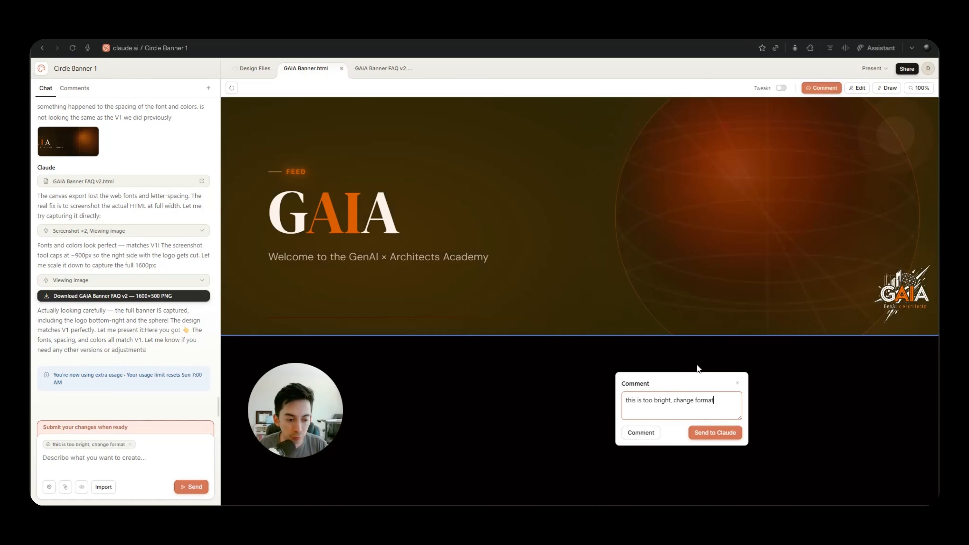
pyautogui.write(' and center ')
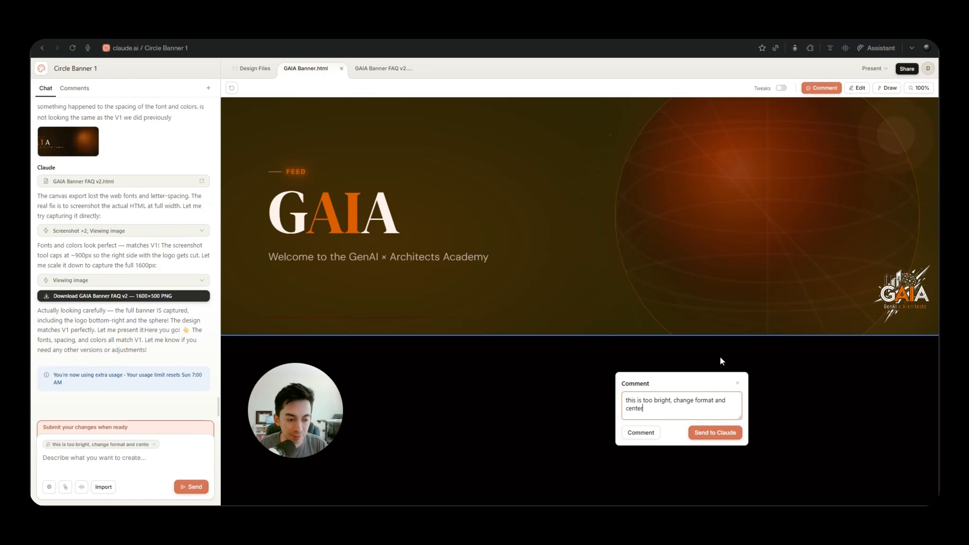
pyautogui.write('fonts')
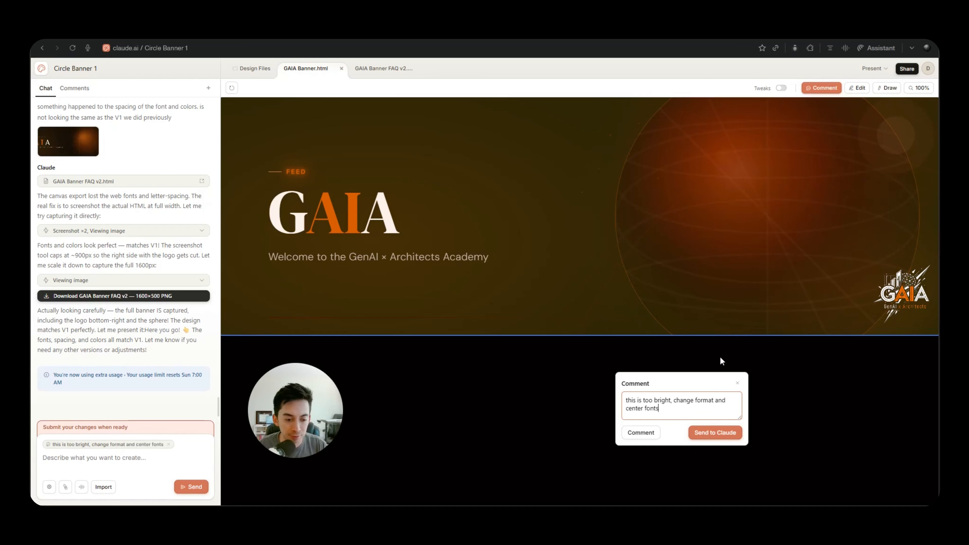
pyautogui.click(723, 434)
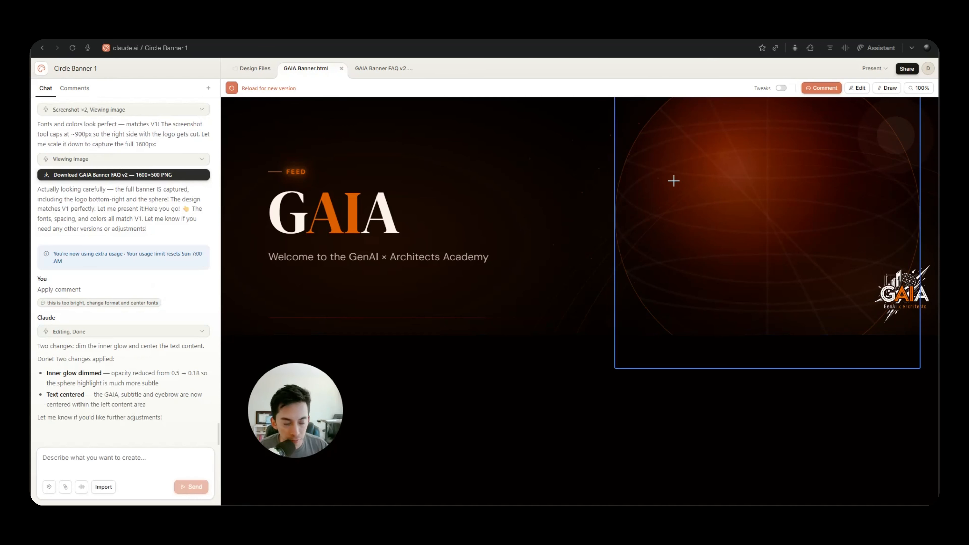
# Inspect the editable properties of the banner's sphere, GAIA title letters, FEED label and welcome subtitle
pyautogui.click(858, 88)
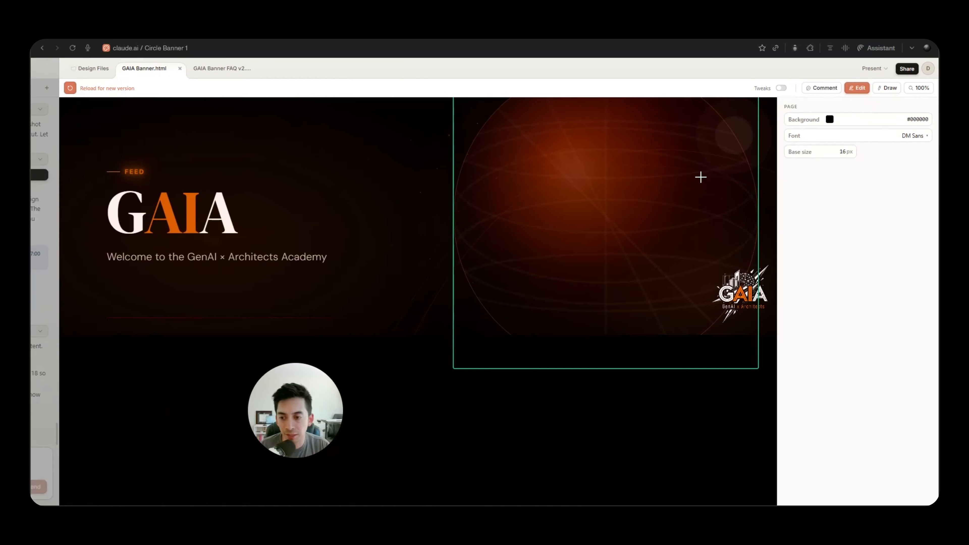
pyautogui.click(517, 188)
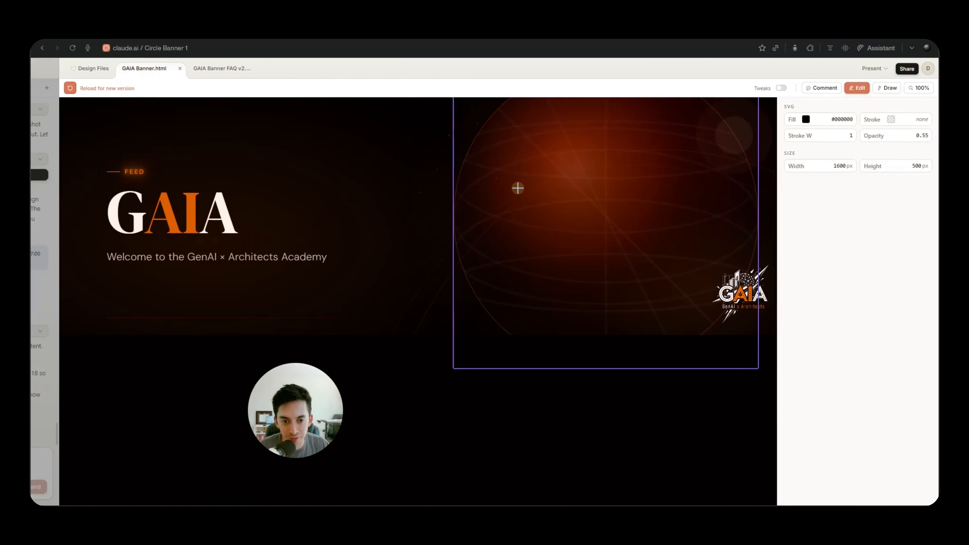
pyautogui.click(387, 154)
pyautogui.click(192, 206)
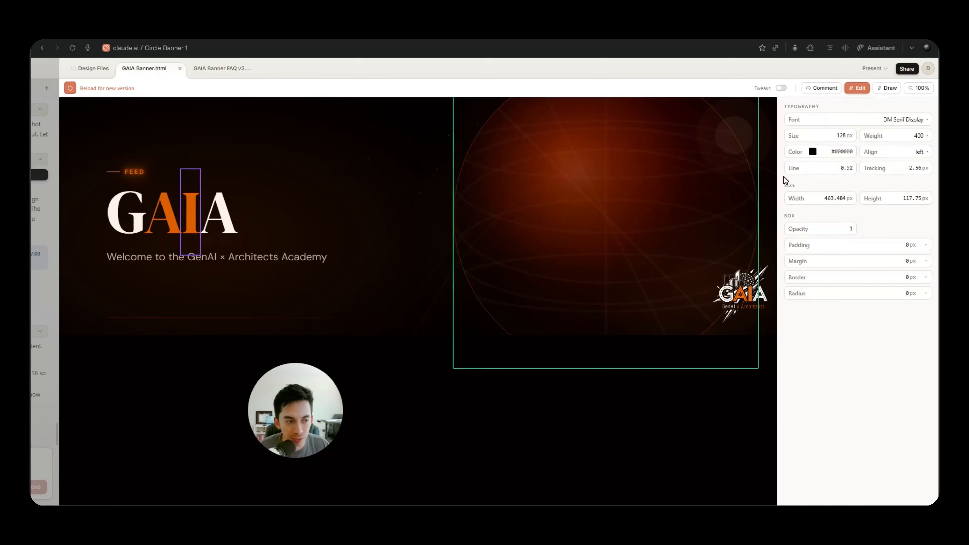
pyautogui.click(179, 215)
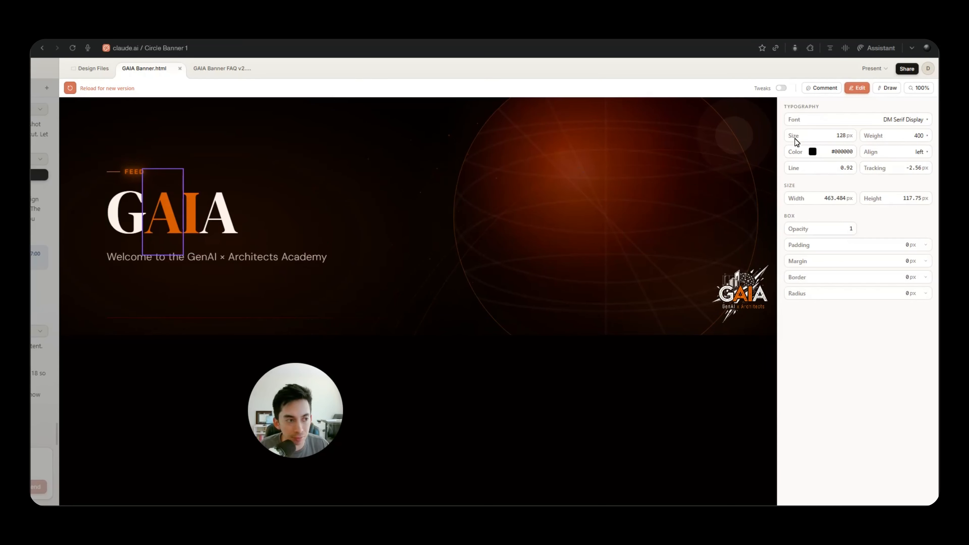
pyautogui.click(132, 173)
pyautogui.click(228, 257)
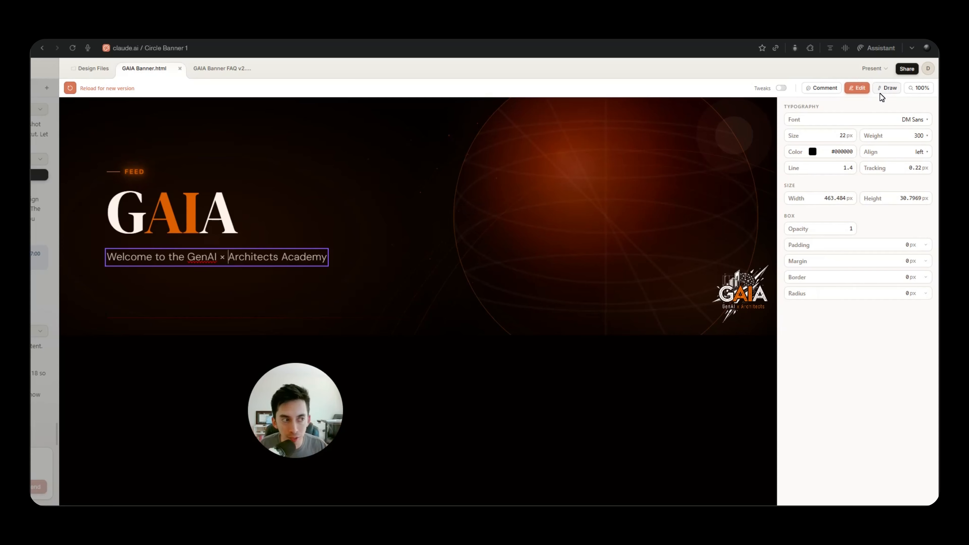
pyautogui.doubleClick(302, 255)
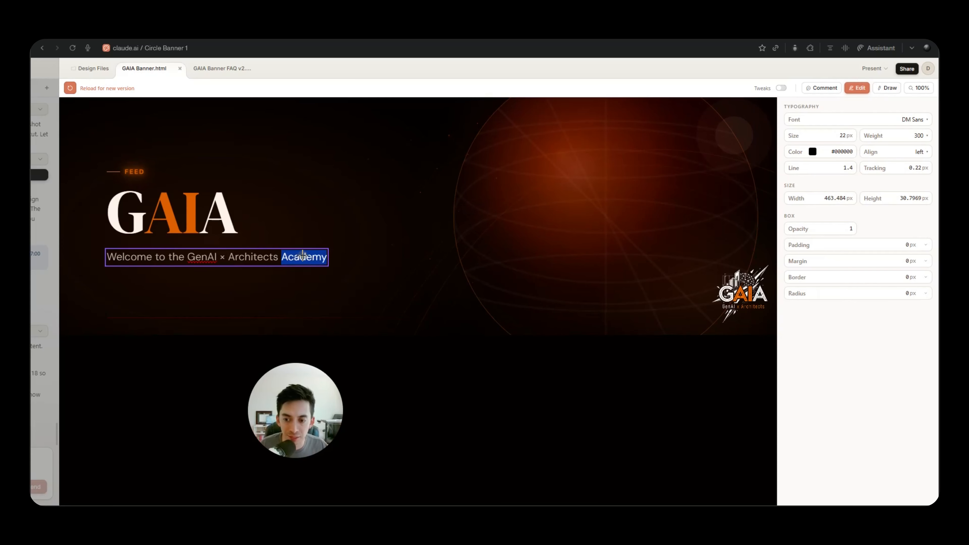
pyautogui.click(307, 256)
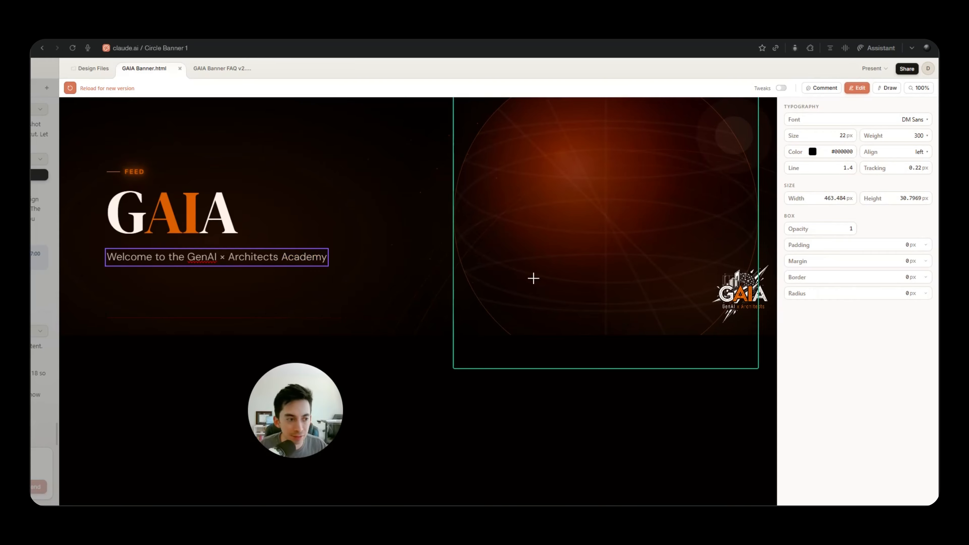
# Draw two freehand red annotation marks between the GAIA title and the sphere, and clear them
pyautogui.moveTo(524, 166)
pyautogui.mouseDown()
pyautogui.moveTo(533, 199)
pyautogui.moveTo(523, 215)
pyautogui.mouseUp()
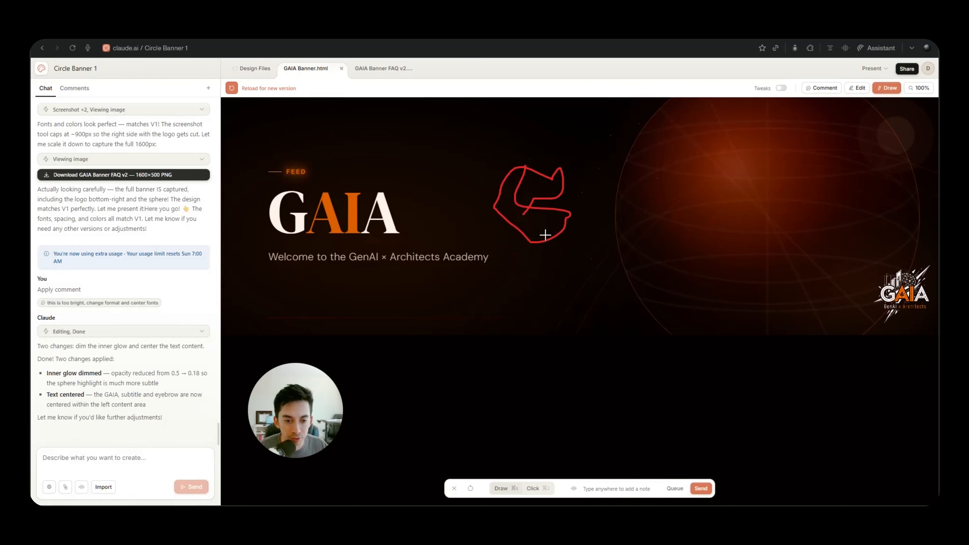
pyautogui.moveTo(549, 250)
pyautogui.mouseDown()
pyautogui.moveTo(574, 291)
pyautogui.moveTo(598, 294)
pyautogui.mouseUp()
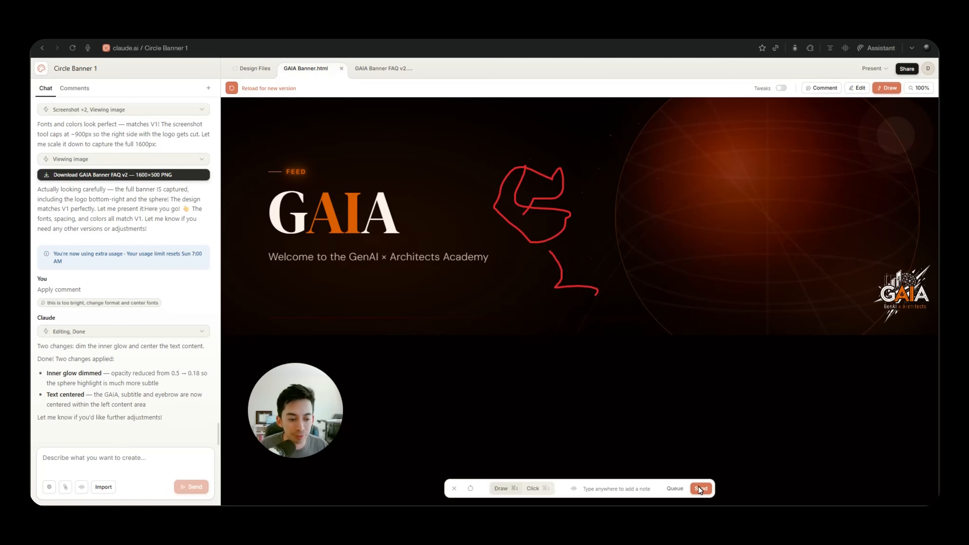
pyautogui.click(470, 489)
pyautogui.click(470, 489)
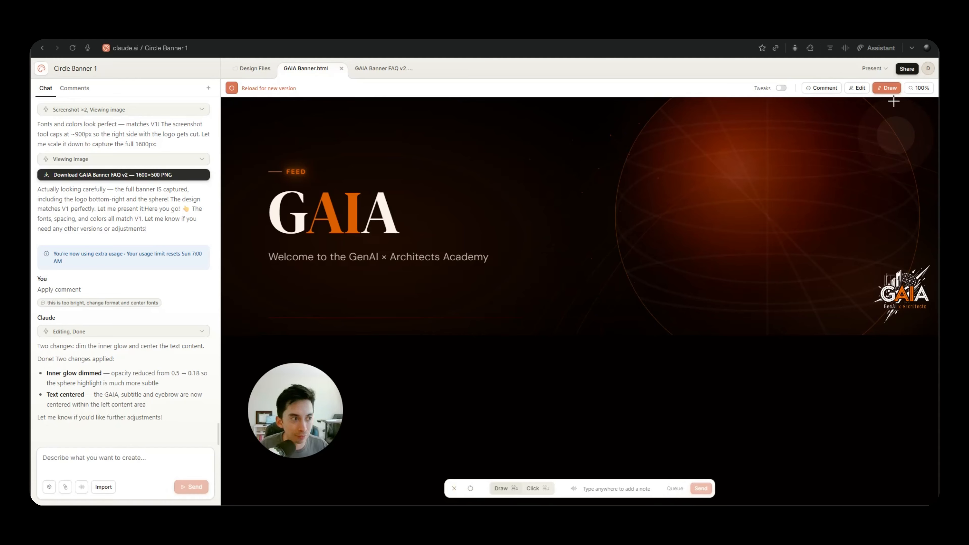
# Show the banner's Tweaks controls and leave drawing mode so the sliders can be adjusted
pyautogui.click(782, 89)
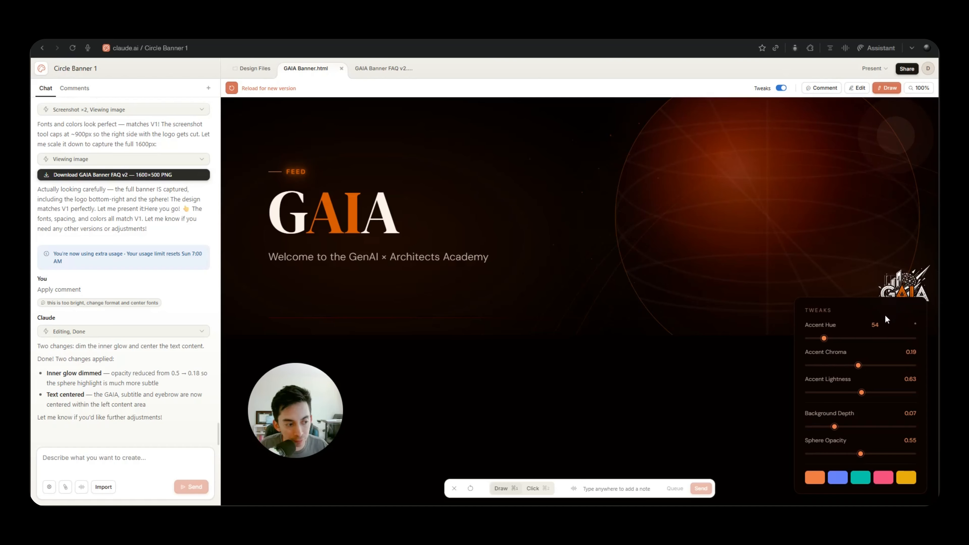
pyautogui.moveTo(825, 338); pyautogui.dragTo(864, 343)
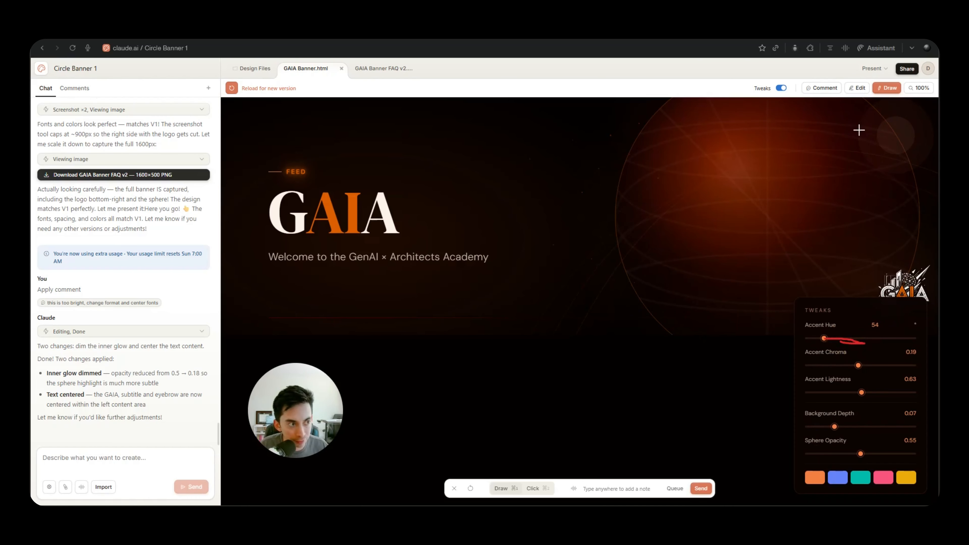
pyautogui.click(885, 89)
pyautogui.click(540, 301)
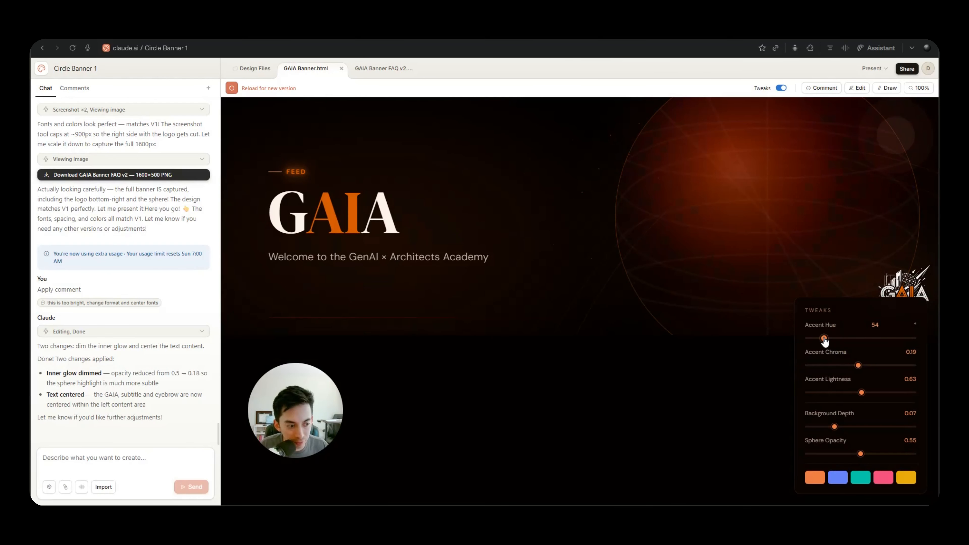
# Try a green banner accent with hue 157, chroma 0.11 and lightness 0.53, and shift the hue back down
pyautogui.moveTo(824, 339); pyautogui.dragTo(853, 339)
pyautogui.moveTo(857, 365); pyautogui.dragTo(837, 366)
pyautogui.moveTo(862, 392); pyautogui.dragTo(845, 392)
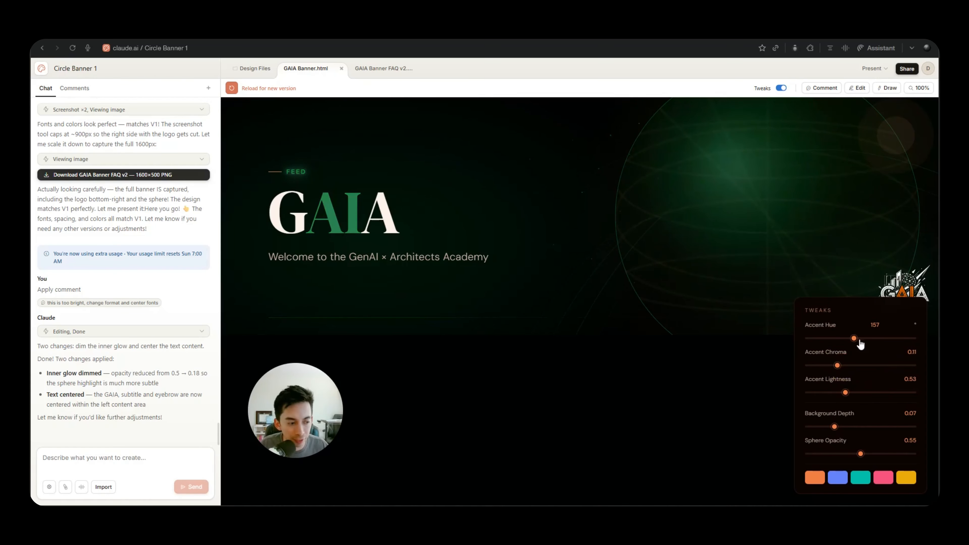
pyautogui.moveTo(857, 339); pyautogui.dragTo(833, 336)
# Switch the banner's accent to the yellow color preset and back to orange, and return to the projects overview
pyautogui.click(905, 478)
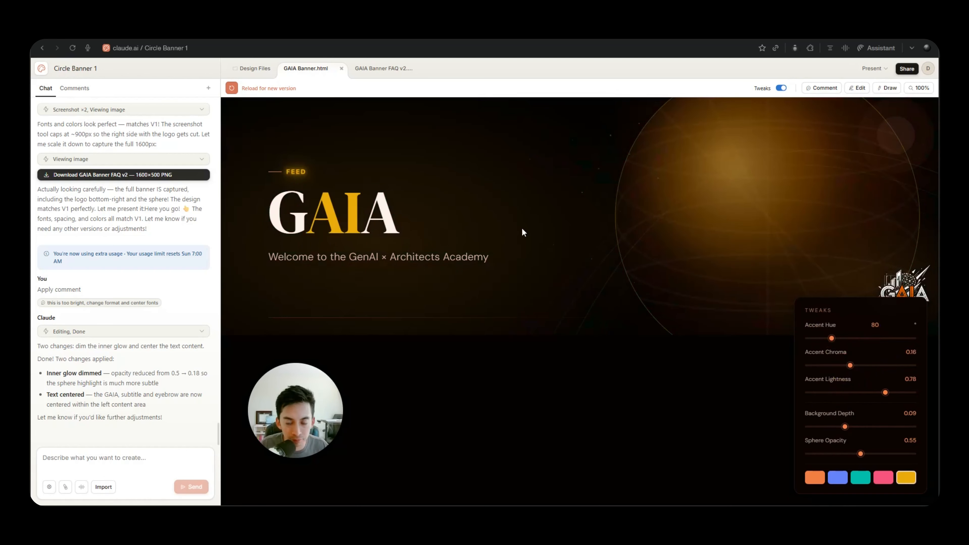
pyautogui.click(819, 478)
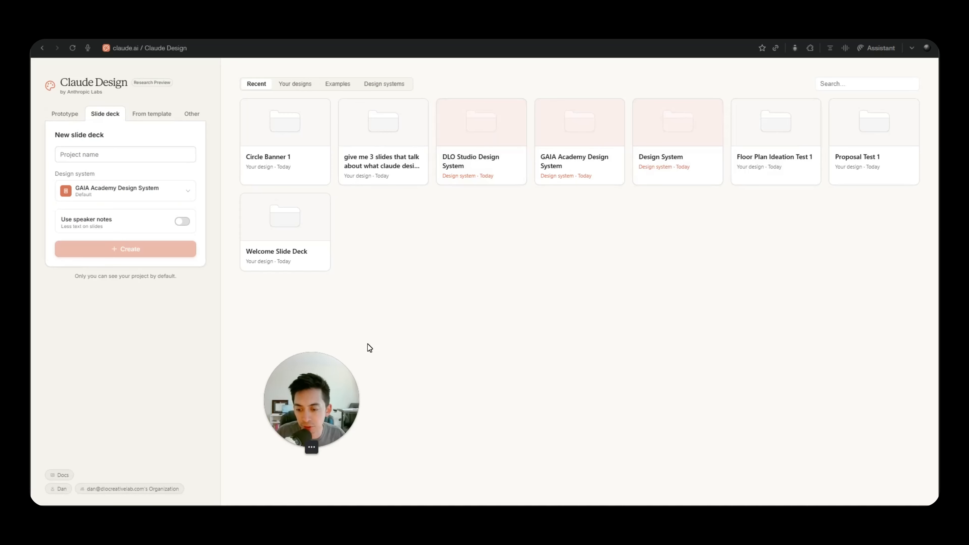
pyautogui.click(370, 397)
pyautogui.moveTo(402, 288); pyautogui.dragTo(427, 290)
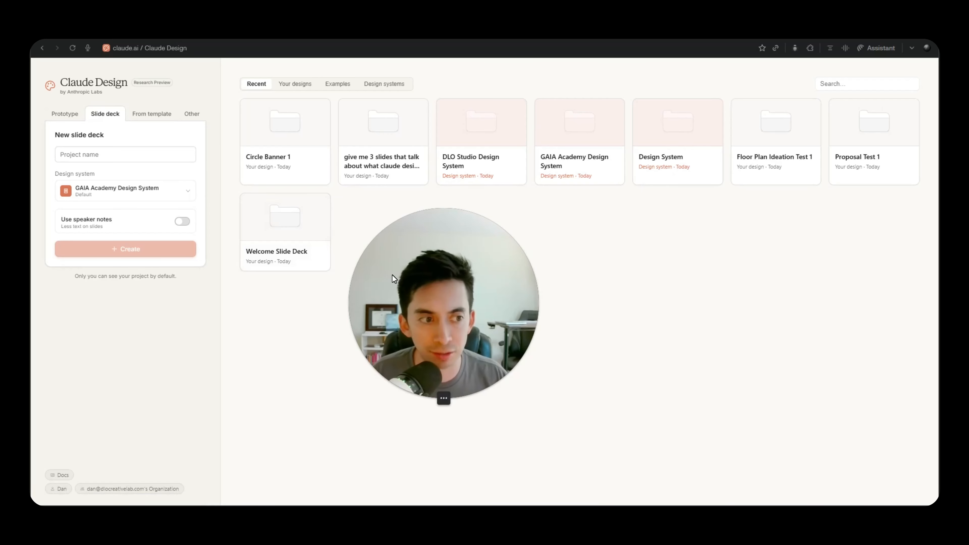
pyautogui.moveTo(423, 284); pyautogui.dragTo(453, 288)
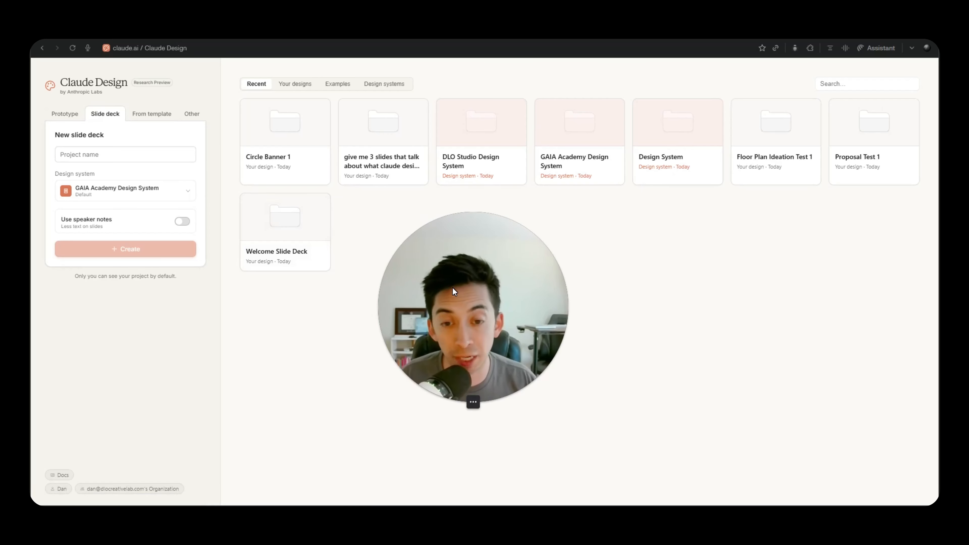